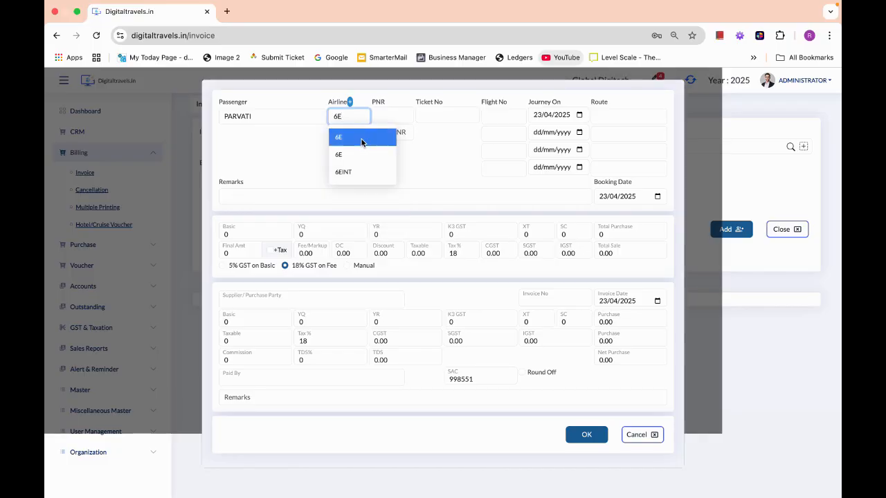
{"action": "left_click", "coordinate": [367, 132]}
{"action": "left_click", "coordinate": [389, 113]}
{"action": "type", "text": "764RF"}
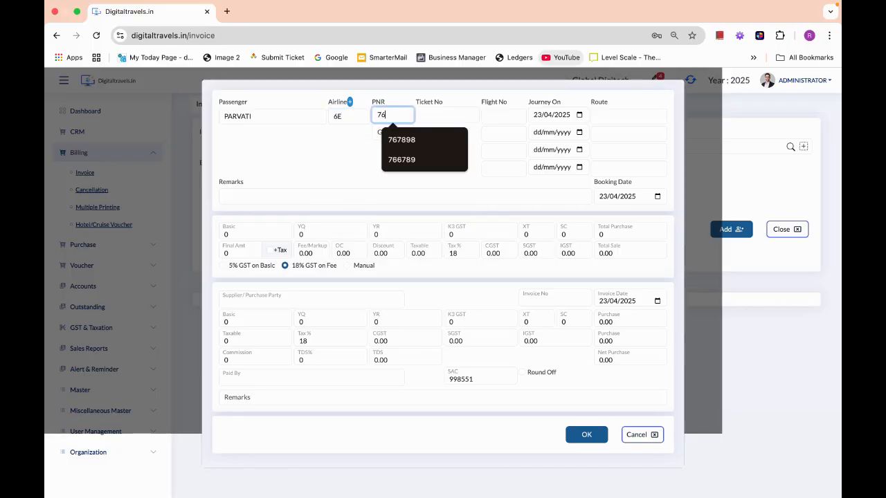
{"action": "left_click", "coordinate": [449, 117]}
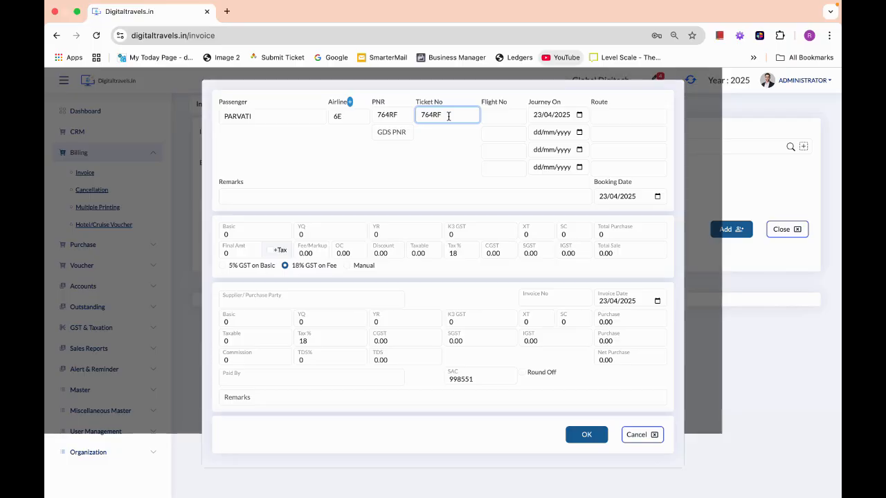
{"action": "left_click", "coordinate": [497, 119]}
{"action": "left_click", "coordinate": [457, 115]}
{"action": "key", "text": "Tab"}
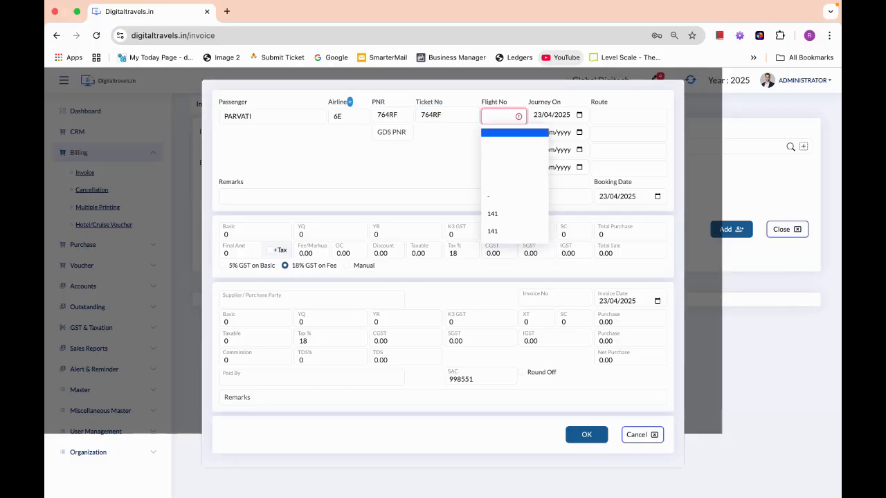
{"action": "left_click", "coordinate": [503, 215]}
{"action": "key", "text": "Tab"}
{"action": "key", "text": "Tab"}
{"action": "key", "text": "Tab"}
{"action": "key", "text": "Tab"}
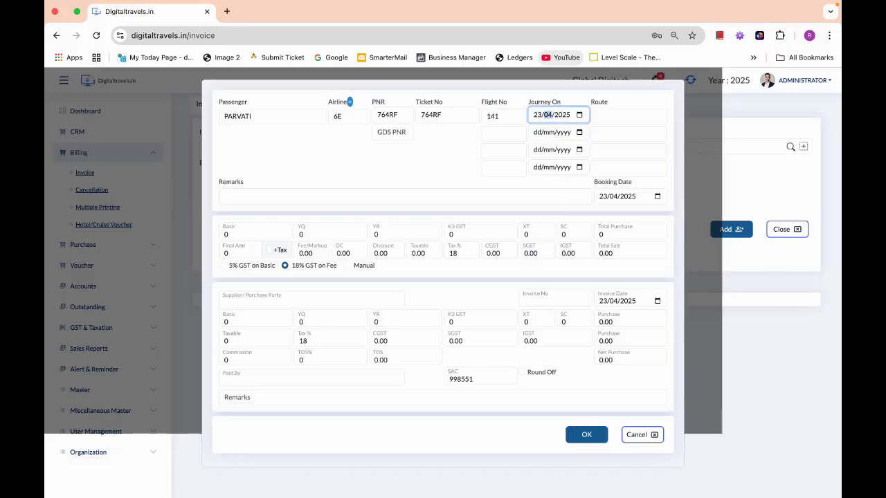
{"action": "type", "text": "JAI"}
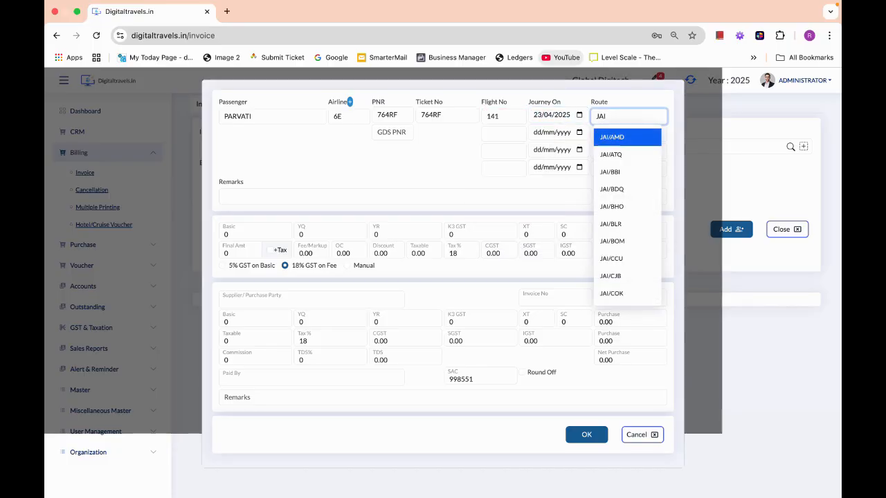
{"action": "left_click", "coordinate": [611, 224]}
- Set basic fare 5000, final amount 7000 and supplier AKBAR PVT LTD., then confirm the ticket line
{"action": "left_click_drag", "start_coordinate": [234, 234], "coordinate": [200, 226]}
{"action": "type", "text": "5000"}
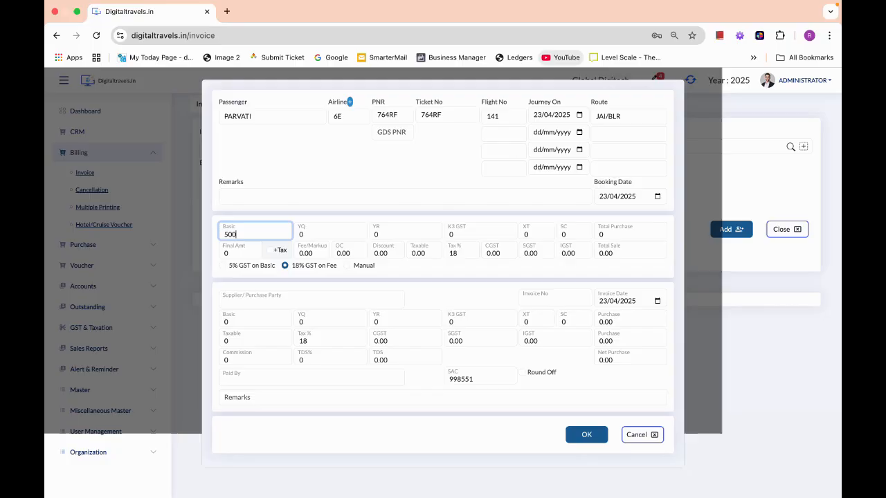
{"action": "key", "text": "Tab"}
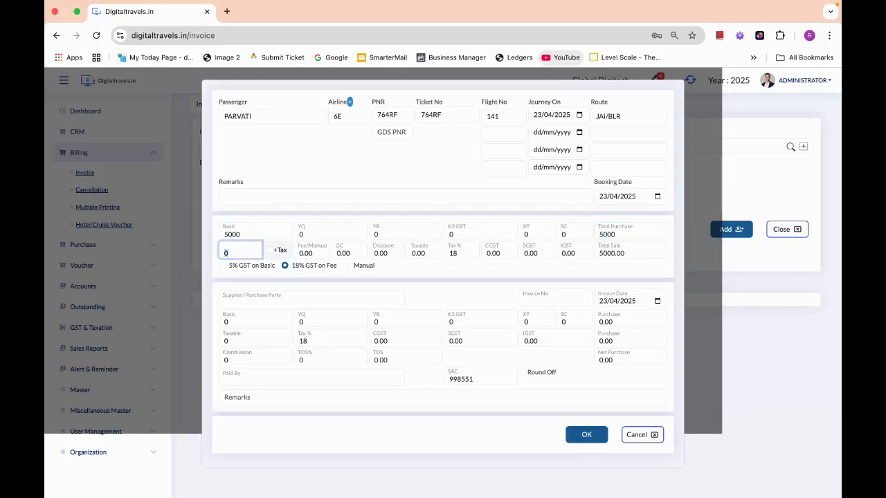
{"action": "type", "text": "7000"}
{"action": "key", "text": "Tab"}
{"action": "type", "text": "AK"}
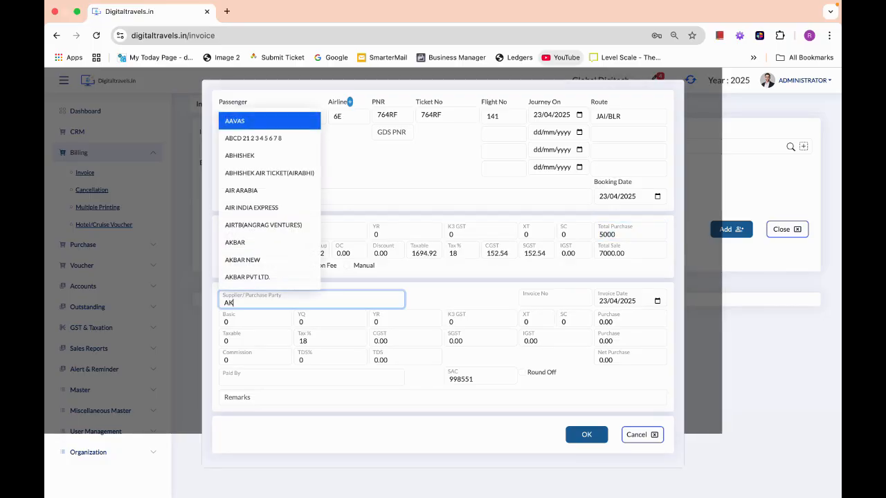
{"action": "type", "text": "BAR"}
{"action": "left_click", "coordinate": [260, 355]}
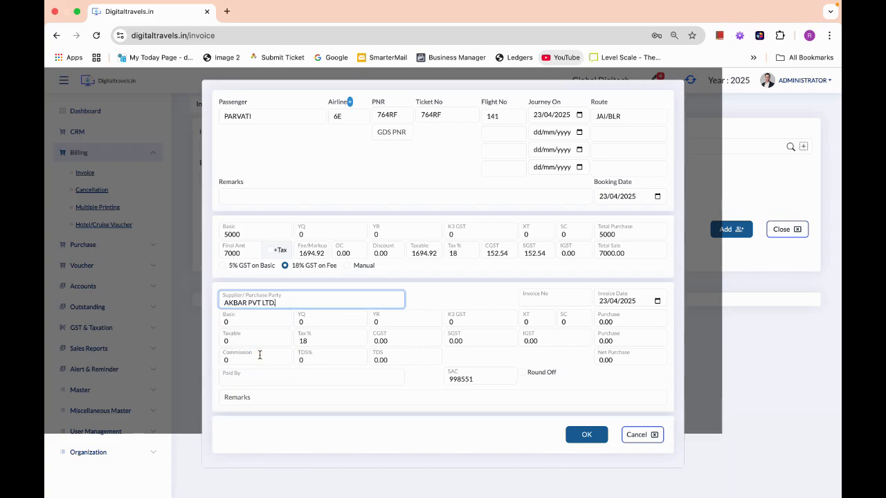
{"action": "left_click", "coordinate": [599, 438]}
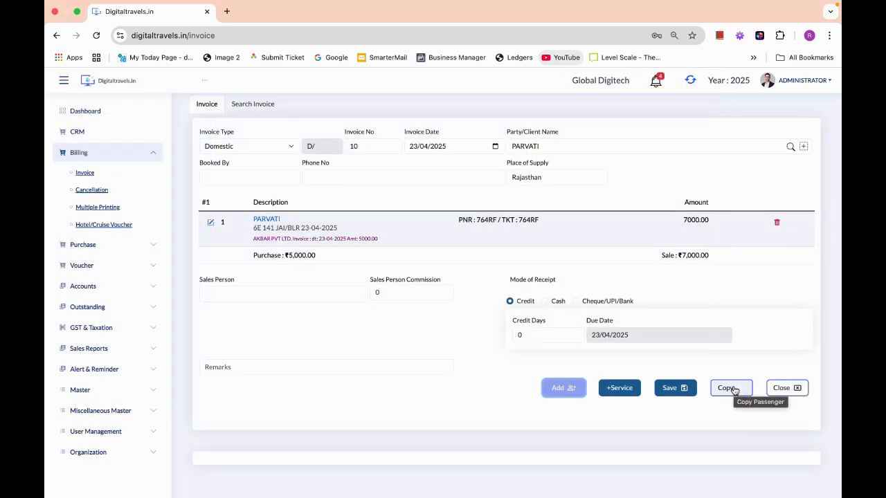
- Copy the booking for a second passenger with ticket 95578 and save the ₹14,000 invoice
{"action": "left_click", "coordinate": [733, 390]}
{"action": "left_click", "coordinate": [260, 305]}
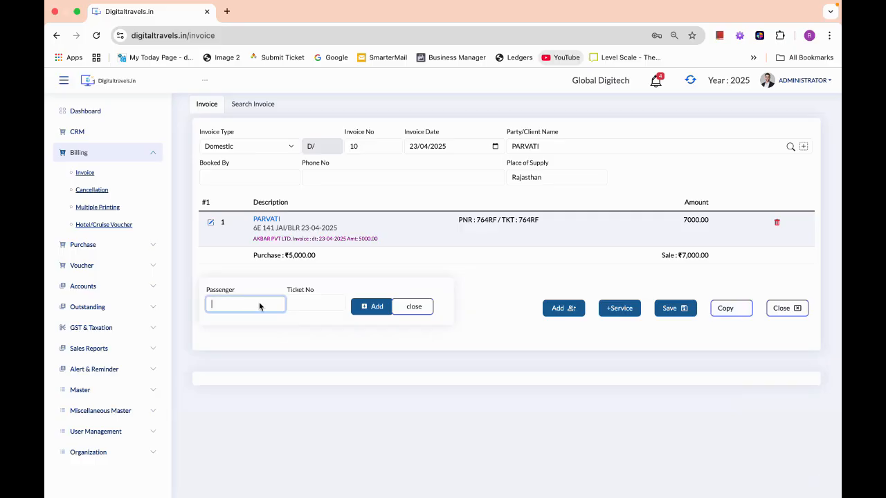
{"action": "type", "text": "AARAV"}
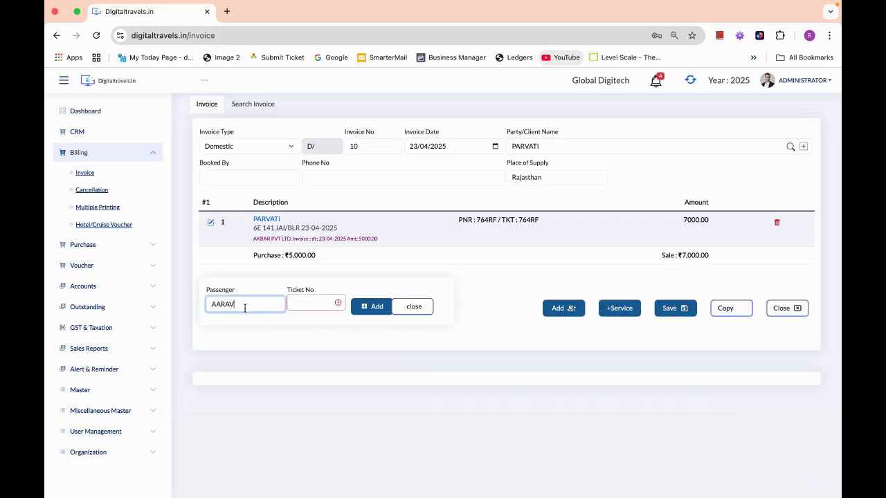
{"action": "left_click", "coordinate": [303, 304]}
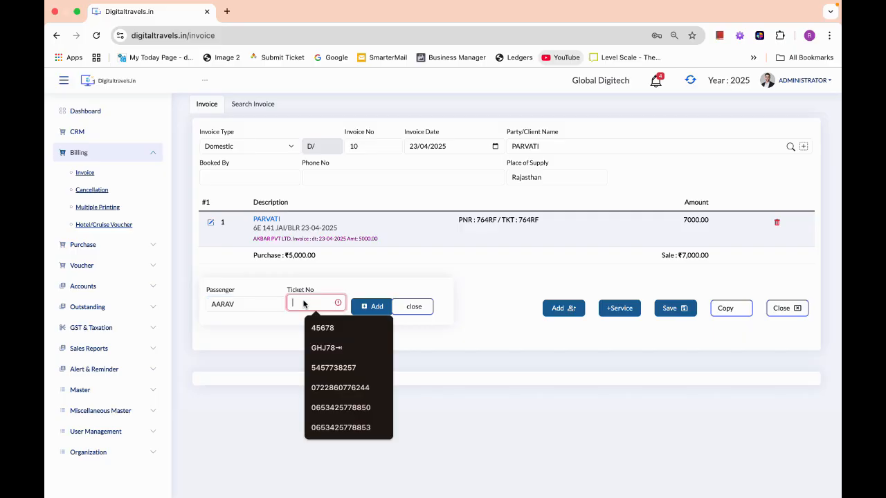
{"action": "type", "text": "95578"}
{"action": "left_click", "coordinate": [370, 306]}
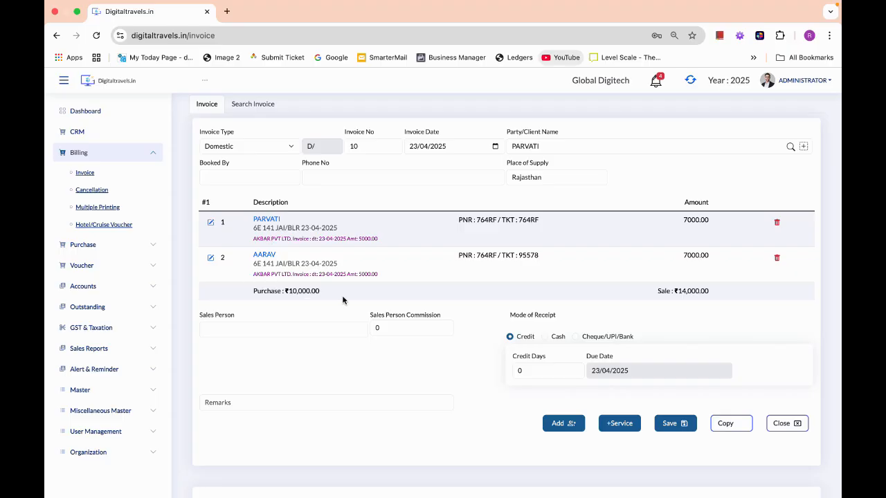
{"action": "left_click", "coordinate": [669, 424]}
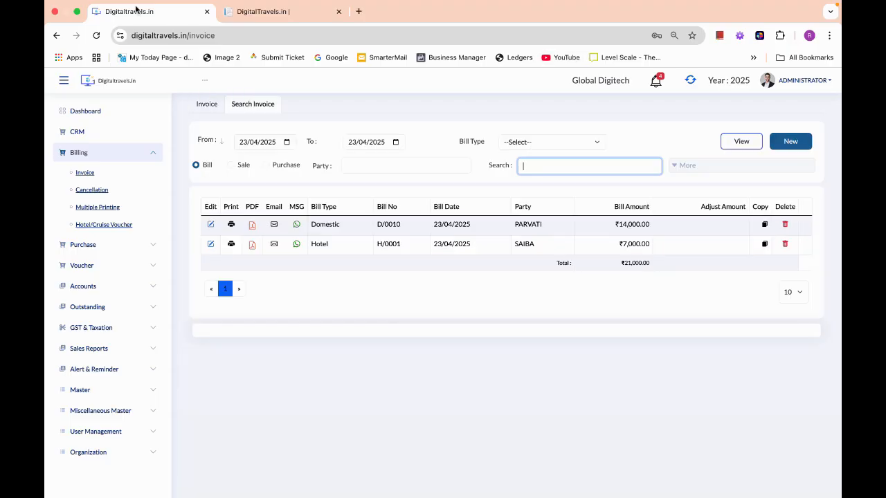
- Start cancellation credit note 7 for the client and list her invoice's two 7000.00 tickets
{"action": "left_click", "coordinate": [88, 191]}
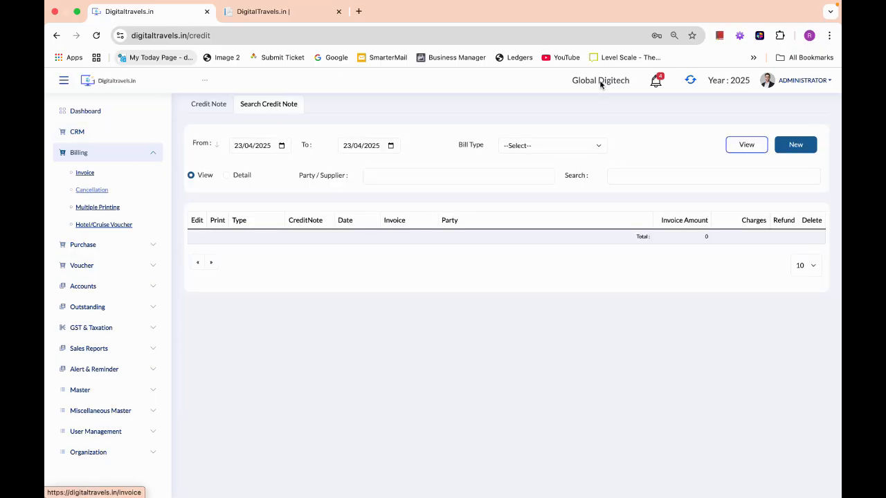
{"action": "left_click", "coordinate": [801, 145]}
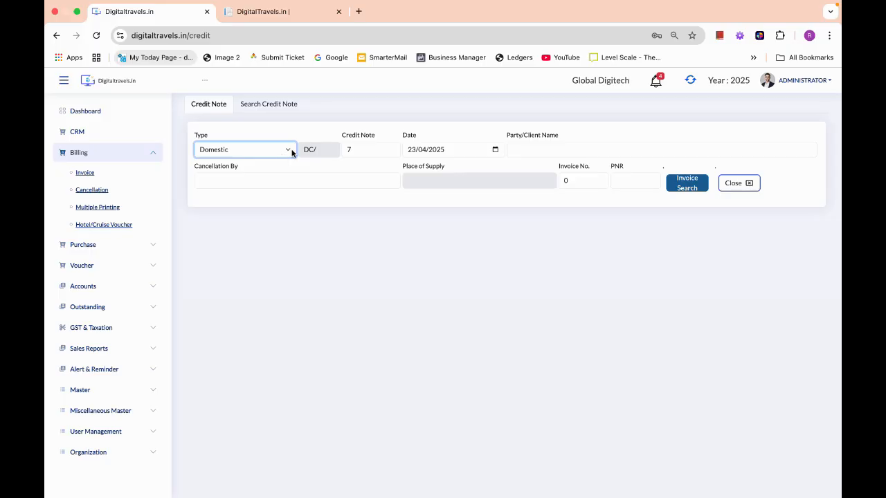
{"action": "left_click", "coordinate": [540, 147]}
{"action": "type", "text": "PARVATI"}
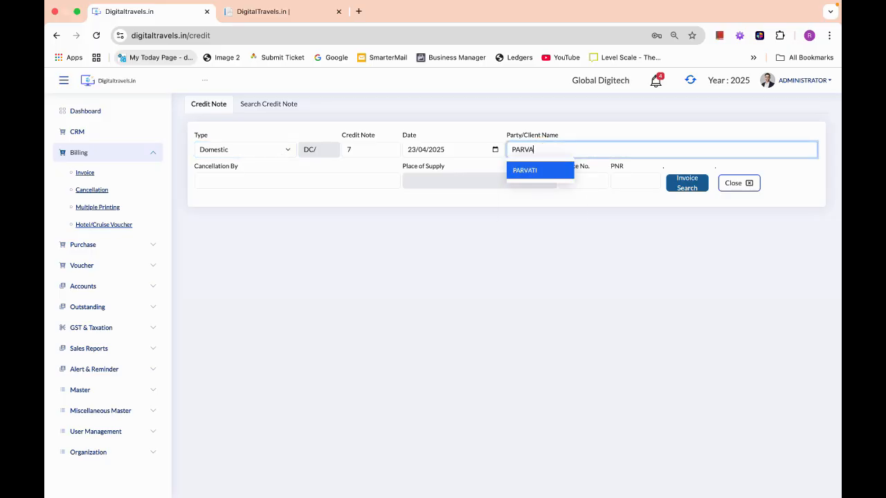
{"action": "left_click", "coordinate": [534, 173]}
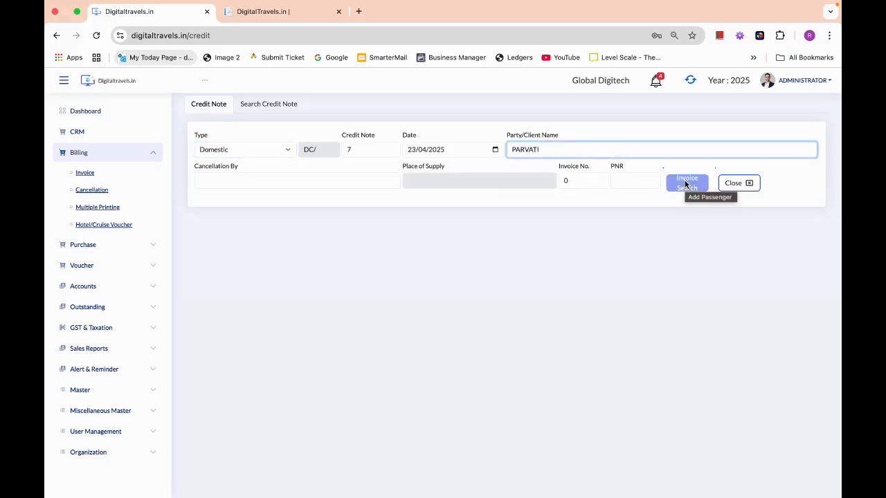
{"action": "left_click", "coordinate": [686, 183]}
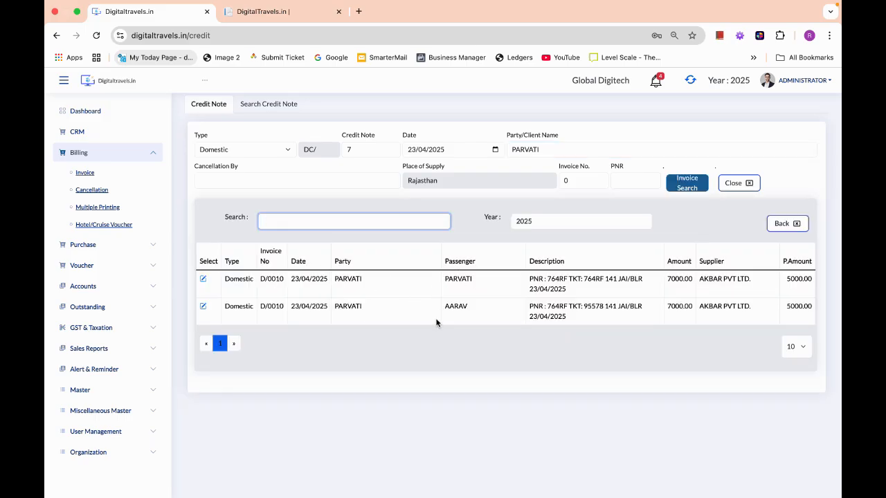
- Select the second passenger's ticket and enter party and actual charges of 4000
{"action": "left_click", "coordinate": [212, 309]}
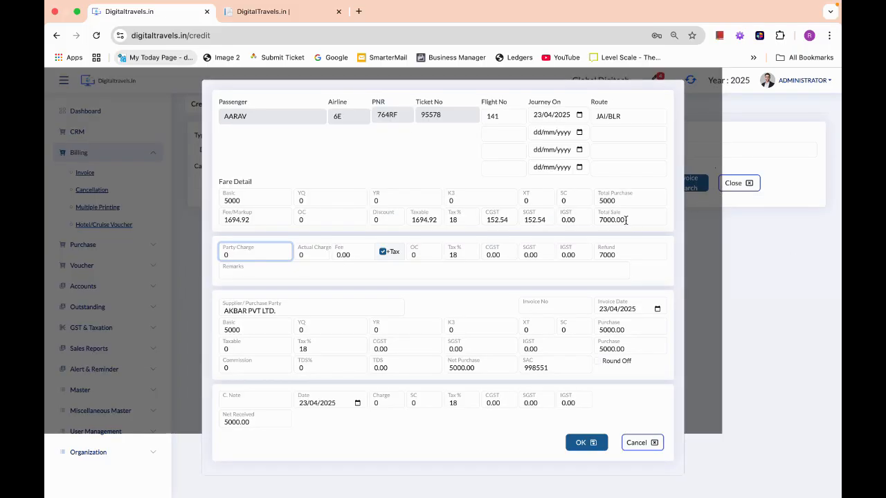
{"action": "left_click_drag", "start_coordinate": [628, 220], "coordinate": [587, 216]}
{"action": "key", "text": "Tab"}
{"action": "type", "text": "4000"}
{"action": "key", "text": "Tab"}
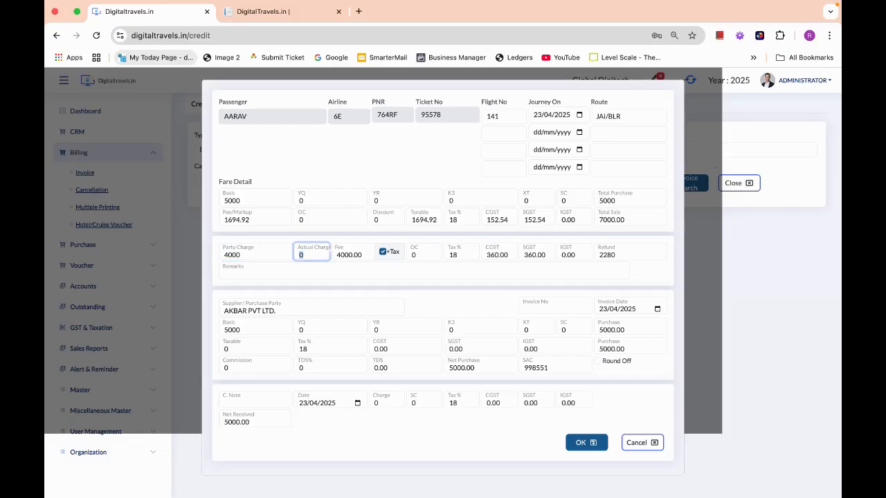
{"action": "type", "text": "4000"}
{"action": "key", "text": "Tab"}
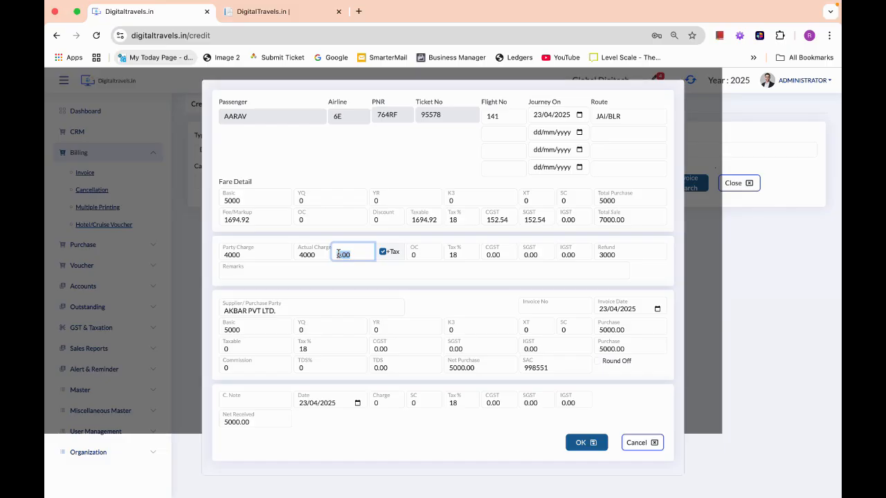
- Set the credit note charge to 4000 and save credit note DC/0007 with a 3000 refund
{"action": "left_click", "coordinate": [386, 401]}
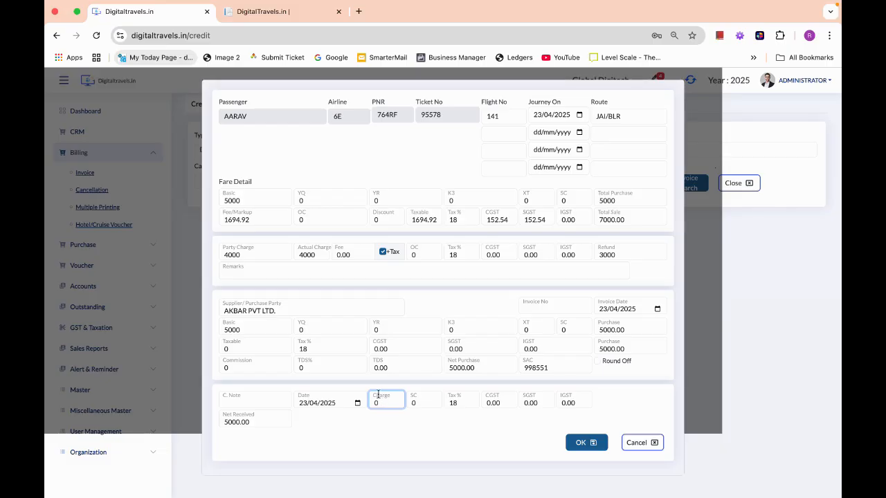
{"action": "left_click", "coordinate": [379, 403]}
{"action": "left_click_drag", "start_coordinate": [379, 403], "coordinate": [357, 402]}
{"action": "type", "text": "4000"}
{"action": "left_click", "coordinate": [264, 421]}
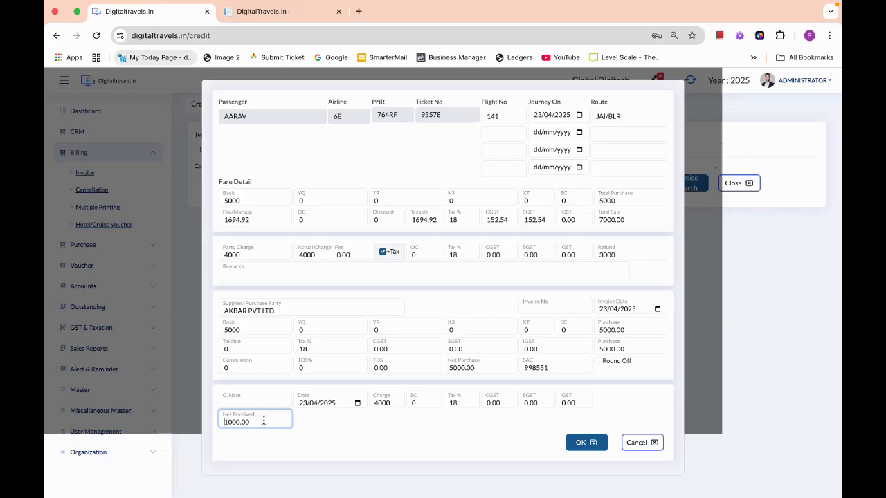
{"action": "left_click", "coordinate": [580, 444]}
{"action": "left_click", "coordinate": [369, 295]}
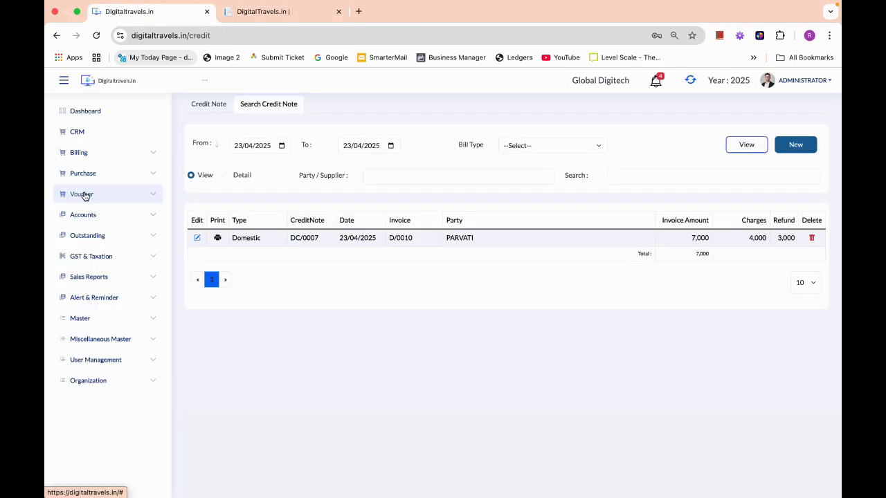
- Start a new receipt voucher with the client as party, showing her 11000.00 balance
{"action": "left_click", "coordinate": [83, 194]}
{"action": "left_click", "coordinate": [86, 214]}
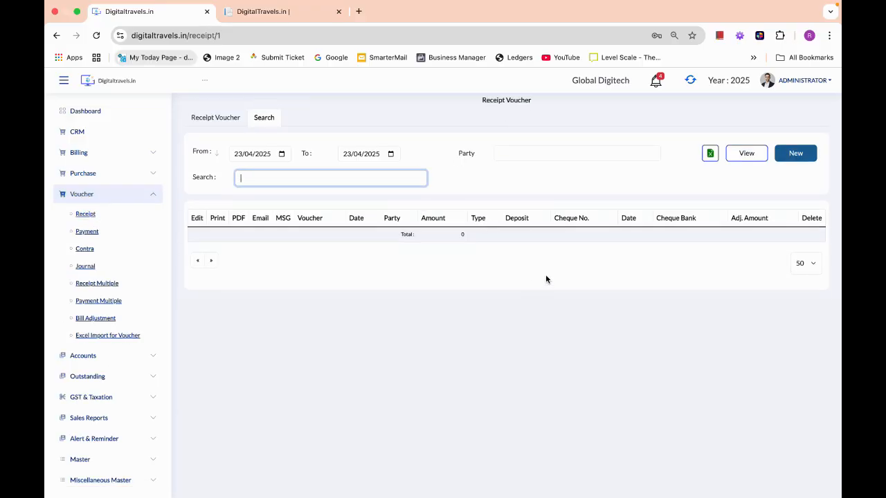
{"action": "left_click", "coordinate": [794, 153]}
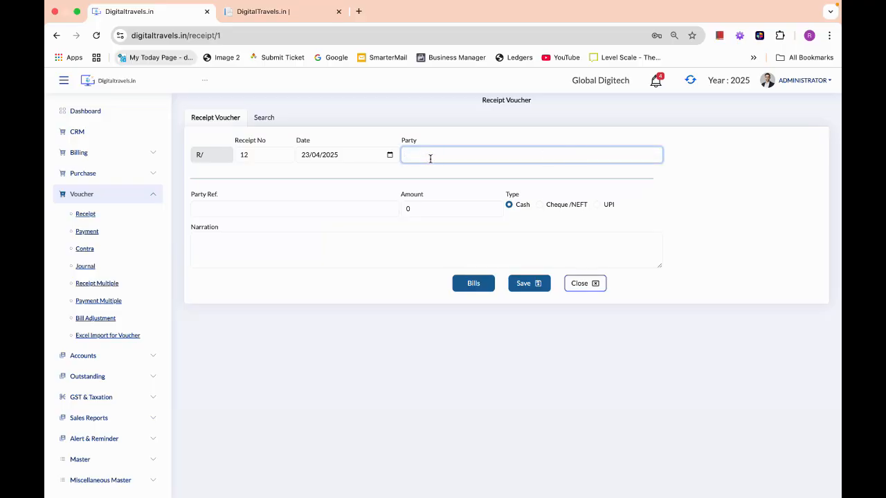
{"action": "type", "text": "PAR"}
{"action": "left_click", "coordinate": [445, 206]}
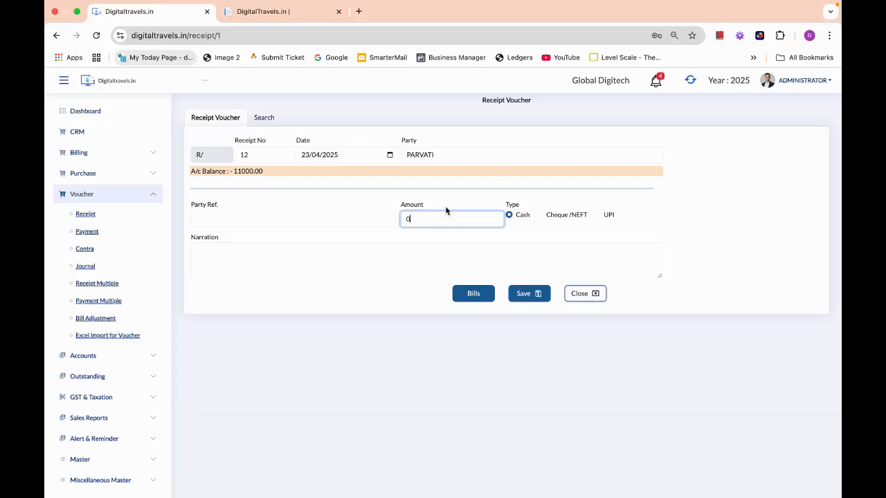
{"action": "left_click_drag", "start_coordinate": [234, 171], "coordinate": [267, 176]}
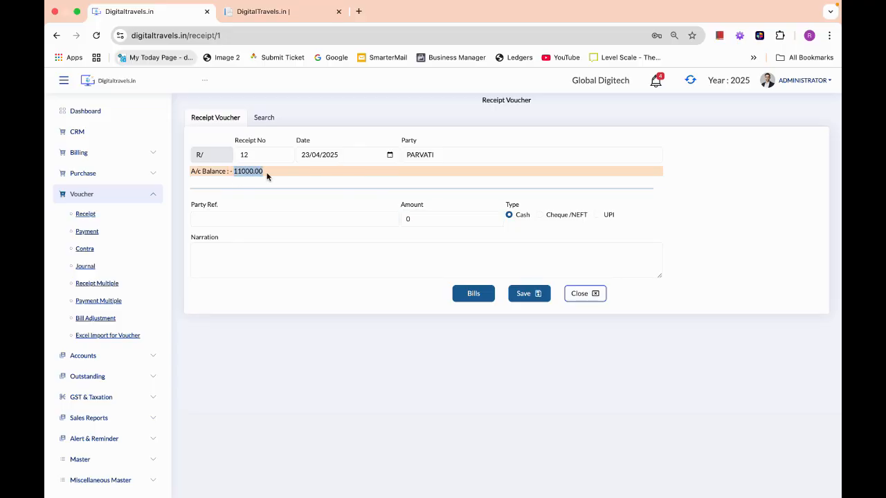
- Enter a 5000 cash amount with narration 'BEING CASH RECEIVED' and save receipt 12
{"action": "left_click_drag", "start_coordinate": [420, 218], "coordinate": [390, 208]}
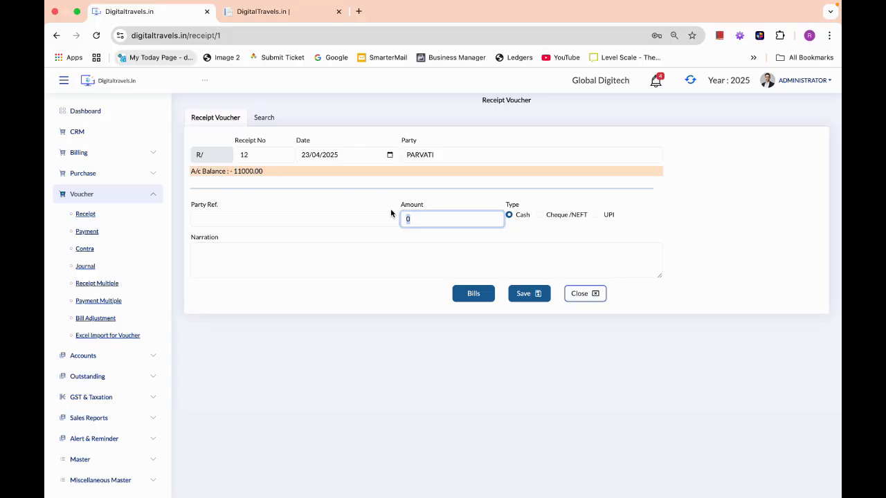
{"action": "type", "text": "5000"}
{"action": "key", "text": "Return"}
{"action": "left_click", "coordinate": [434, 218]}
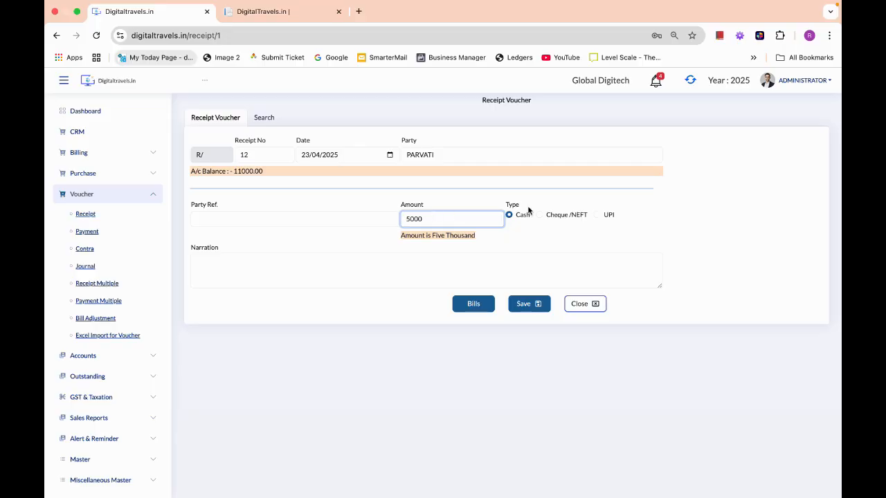
{"action": "left_click", "coordinate": [265, 267]}
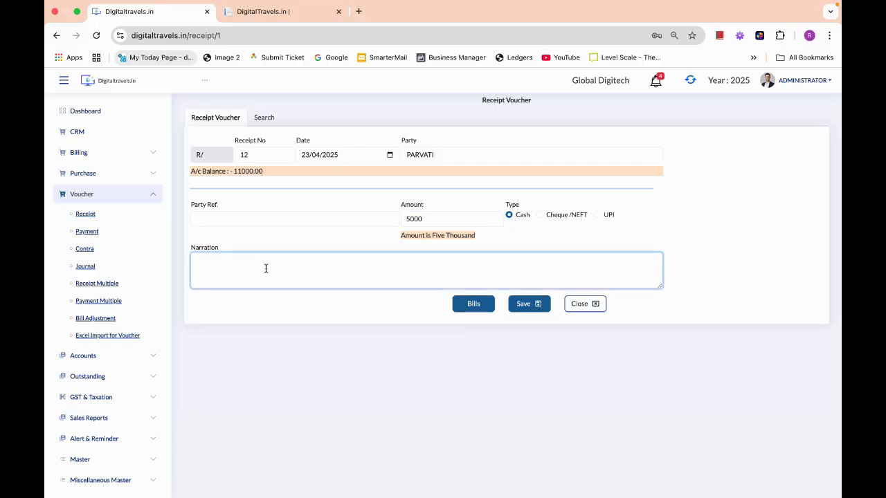
{"action": "type", "text": "BEING CASH RECEIVED"}
{"action": "left_click", "coordinate": [524, 307]}
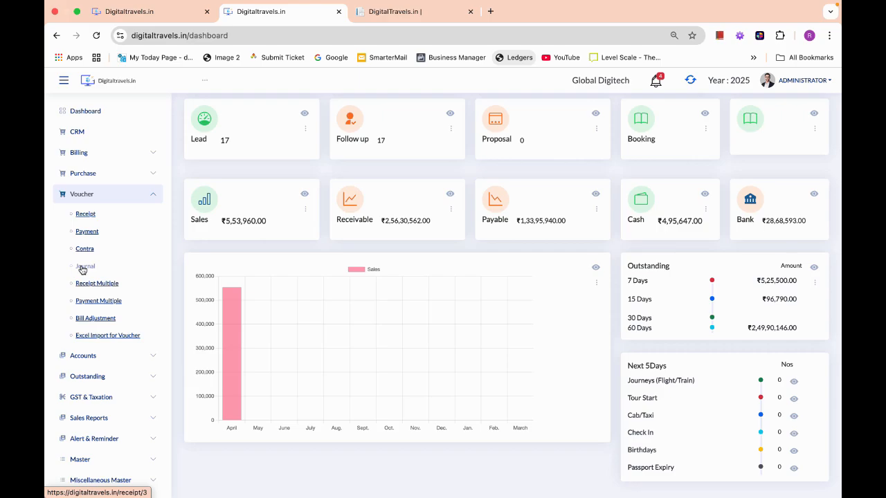
- Start a new journal voucher with AKBAR PVT LTD. as the debit ledger
{"action": "left_click", "coordinate": [84, 266]}
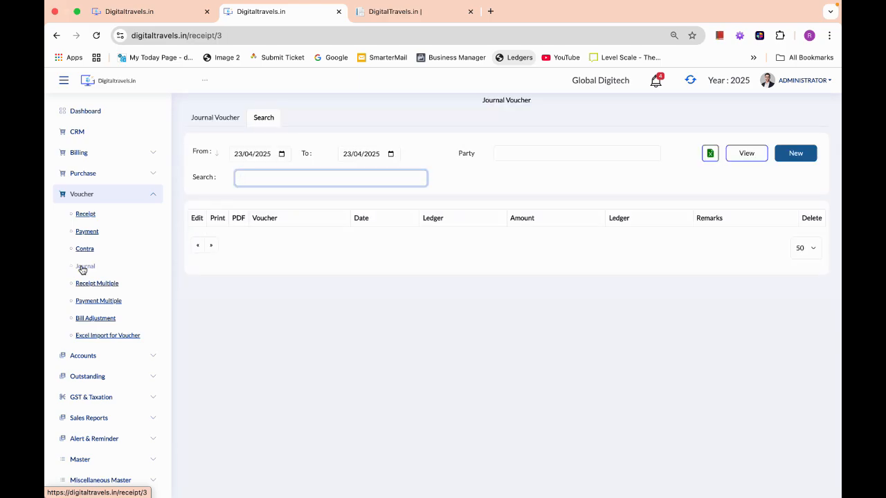
{"action": "left_click", "coordinate": [795, 153]}
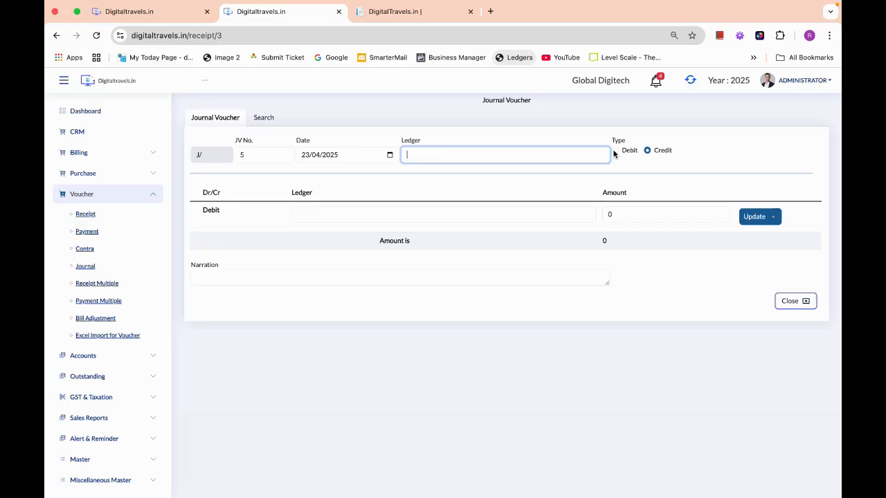
{"action": "type", "text": "akb"}
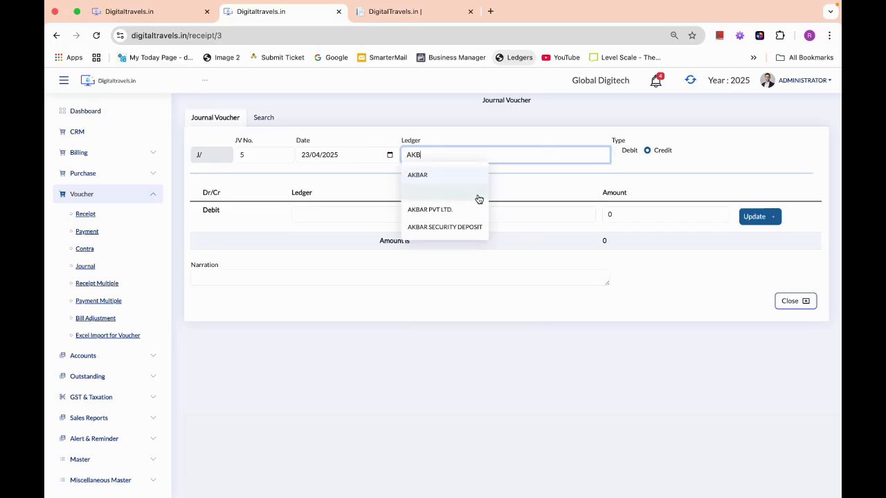
{"action": "left_click", "coordinate": [450, 198]}
{"action": "left_click", "coordinate": [614, 150]}
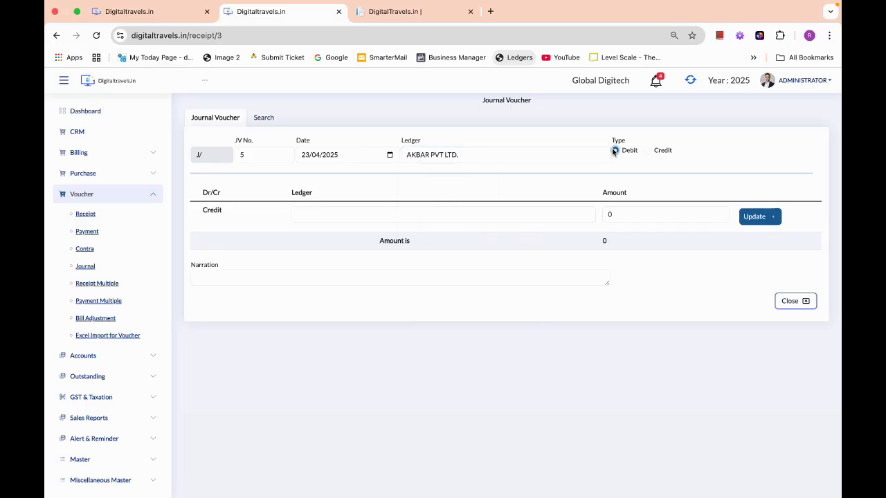
- Credit the client 6000, narrate 'DIRECTLY PAID TO SUPPLIER' and save journal voucher 5
{"action": "left_click", "coordinate": [506, 214]}
{"action": "type", "text": "PARV"}
{"action": "key", "text": "Return"}
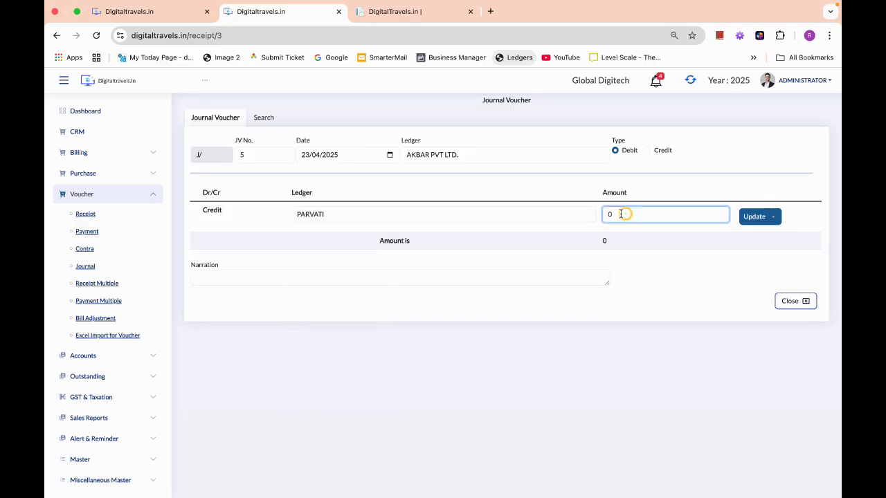
{"action": "type", "text": "6000"}
{"action": "key", "text": "Return"}
{"action": "left_click", "coordinate": [390, 299]}
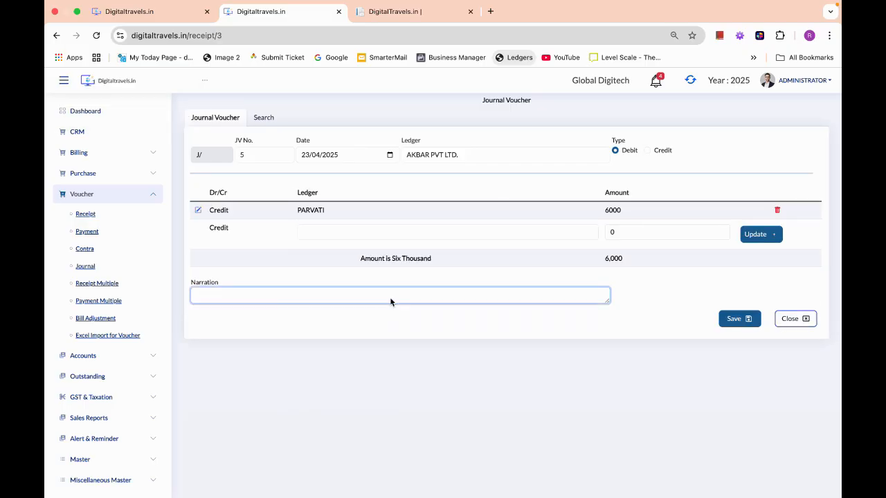
{"action": "type", "text": "DIRECTLY PAID TO SUPPLIER"}
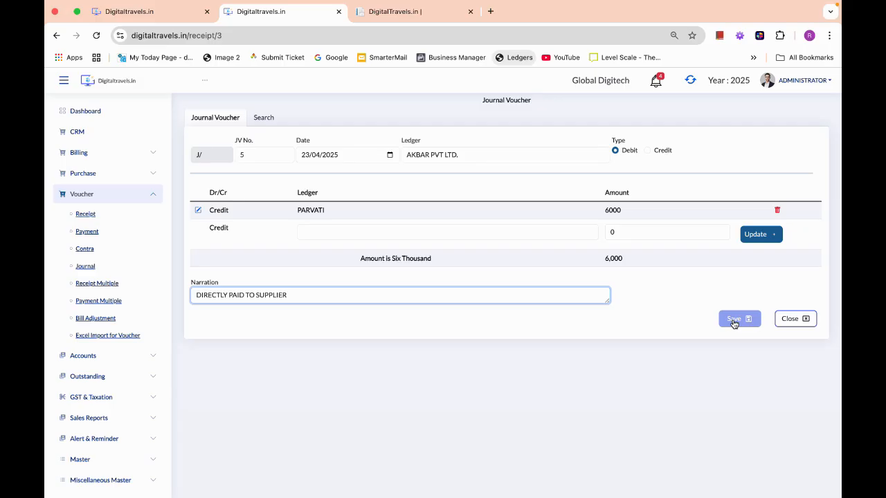
{"action": "left_click", "coordinate": [735, 321]}
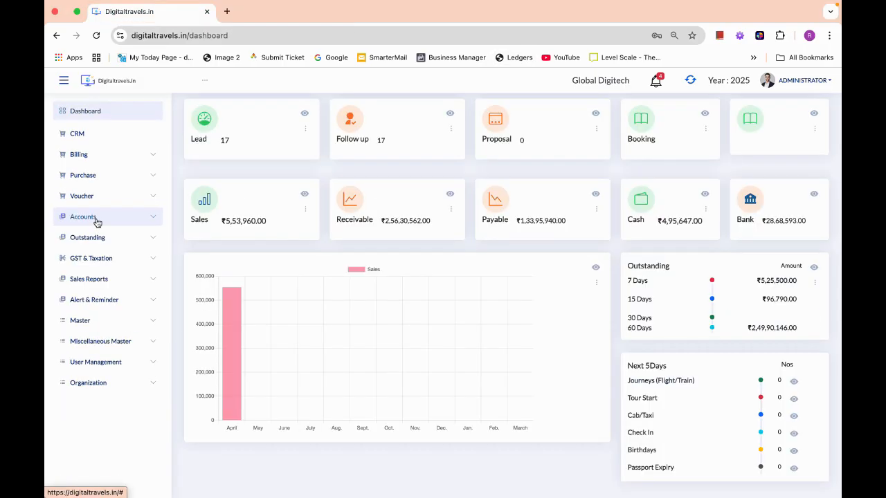
- Load the client's ledger report
{"action": "left_click", "coordinate": [96, 217]}
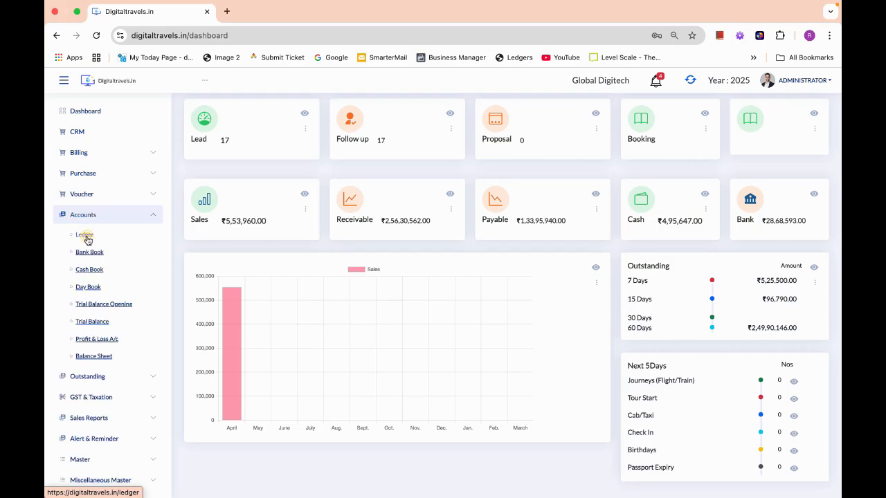
{"action": "left_click", "coordinate": [84, 235]}
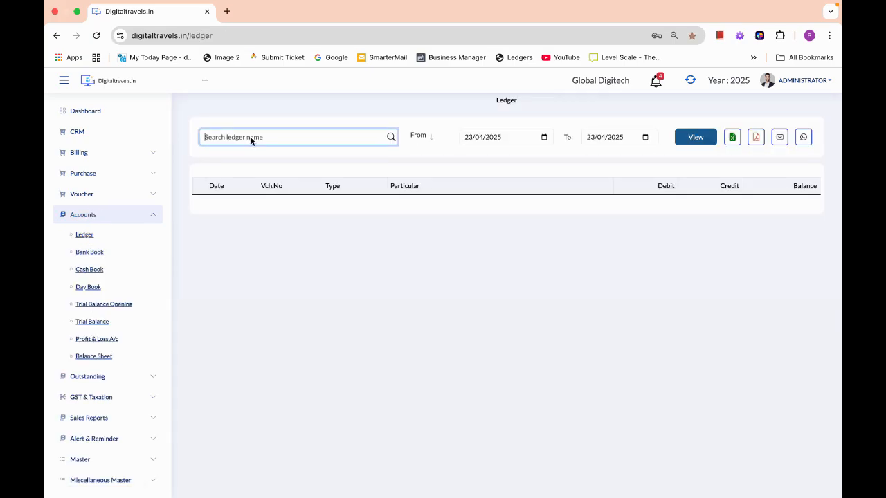
{"action": "type", "text": "p"}
{"action": "key", "text": "Return"}
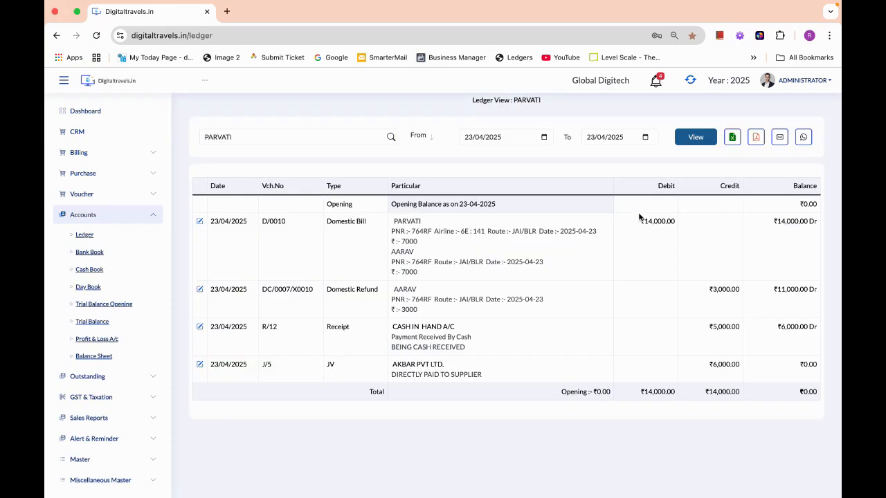
- Review the 14,000 bill debit and 3,000 refund, 5,000 receipt and 6,000 JV credits reaching 0.00
{"action": "left_click_drag", "start_coordinate": [643, 221], "coordinate": [675, 225]}
{"action": "left_click_drag", "start_coordinate": [713, 289], "coordinate": [742, 292]}
{"action": "left_click_drag", "start_coordinate": [773, 289], "coordinate": [815, 291]}
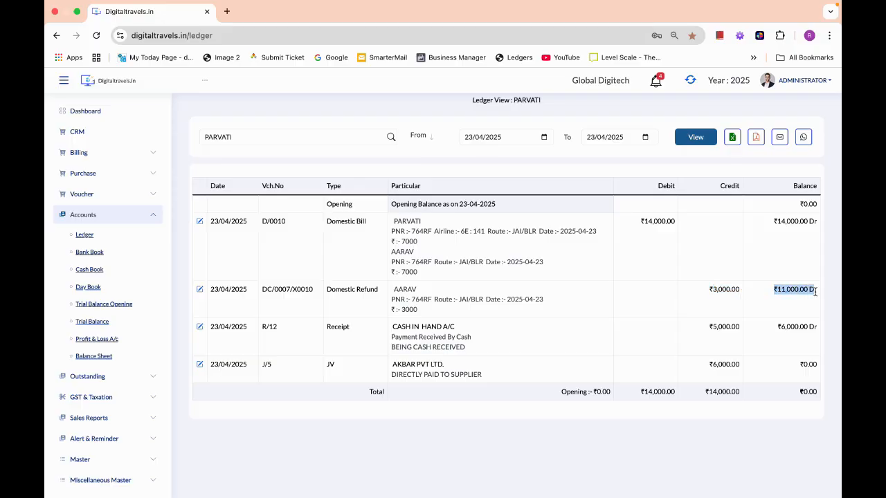
{"action": "left_click_drag", "start_coordinate": [709, 326], "coordinate": [819, 330]}
{"action": "left_click", "coordinate": [778, 328]}
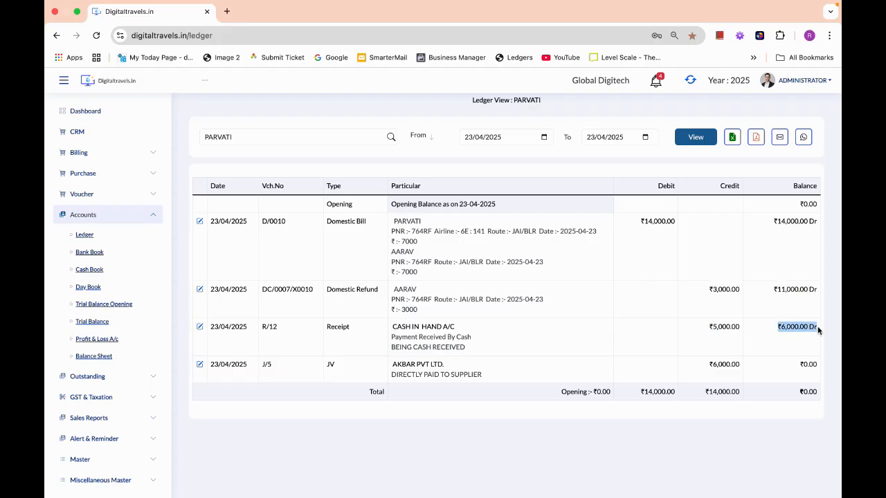
{"action": "left_click", "coordinate": [730, 367]}
{"action": "left_click_drag", "start_coordinate": [709, 364], "coordinate": [736, 372]}
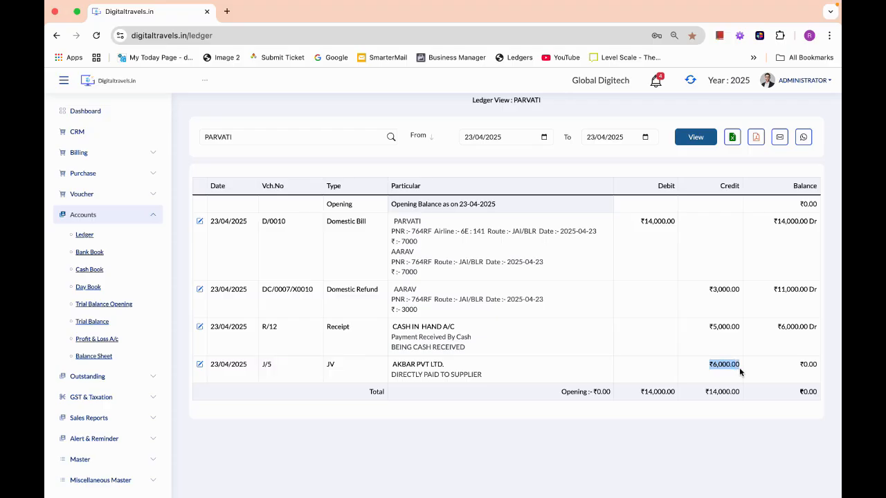
{"action": "left_click_drag", "start_coordinate": [796, 392], "coordinate": [822, 395]}
{"action": "left_click", "coordinate": [94, 216]}
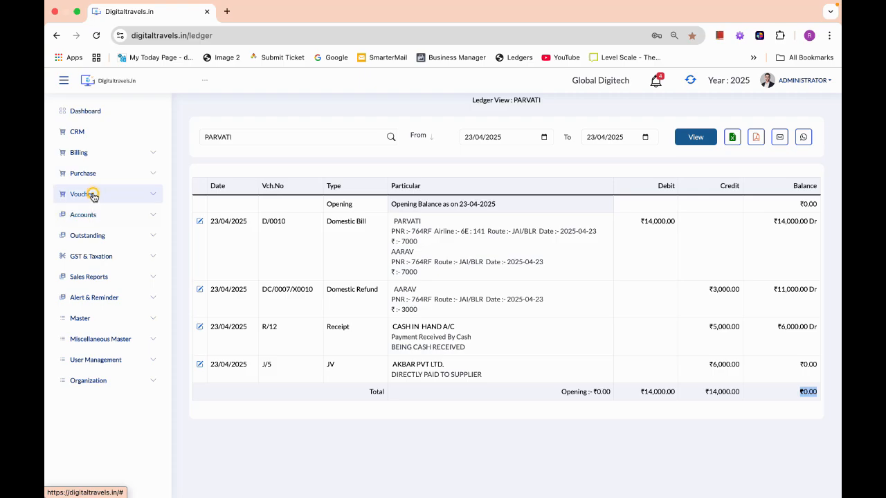
- Open Bill Adjustment and load the client's unadjusted refund, receipt and JV entries
{"action": "left_click", "coordinate": [94, 195]}
{"action": "left_click", "coordinate": [94, 318]}
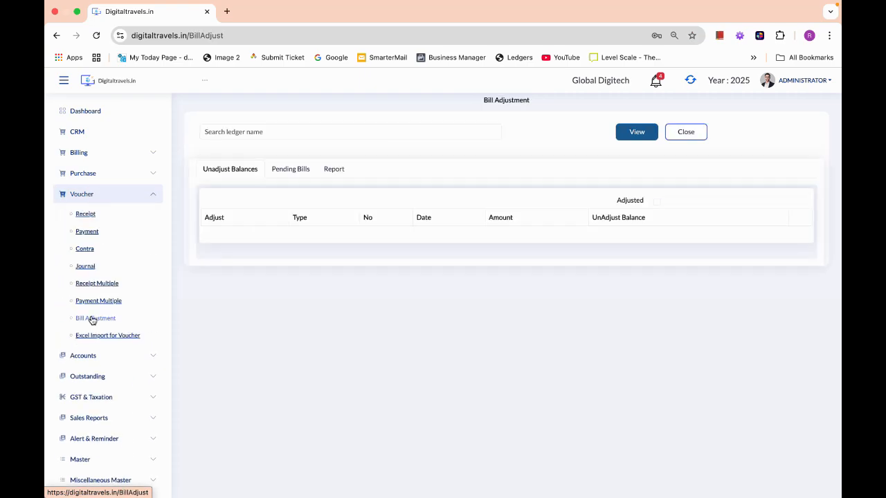
{"action": "left_click", "coordinate": [249, 135]}
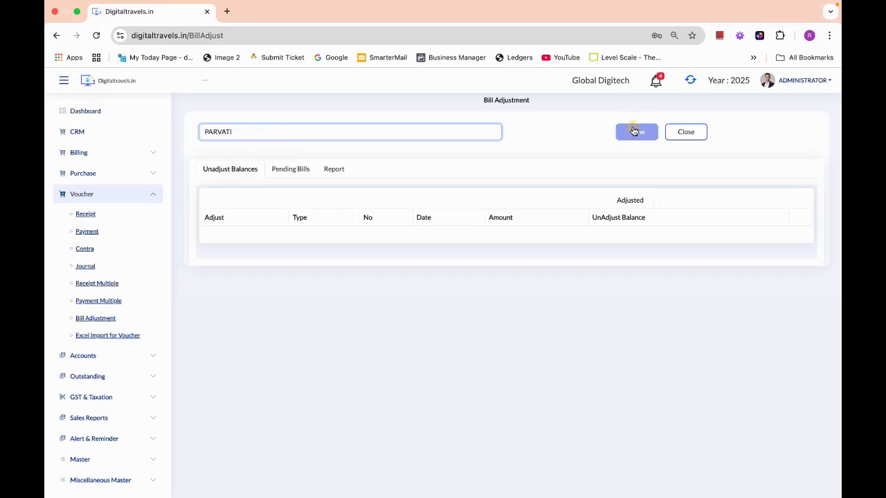
{"action": "left_click", "coordinate": [637, 132]}
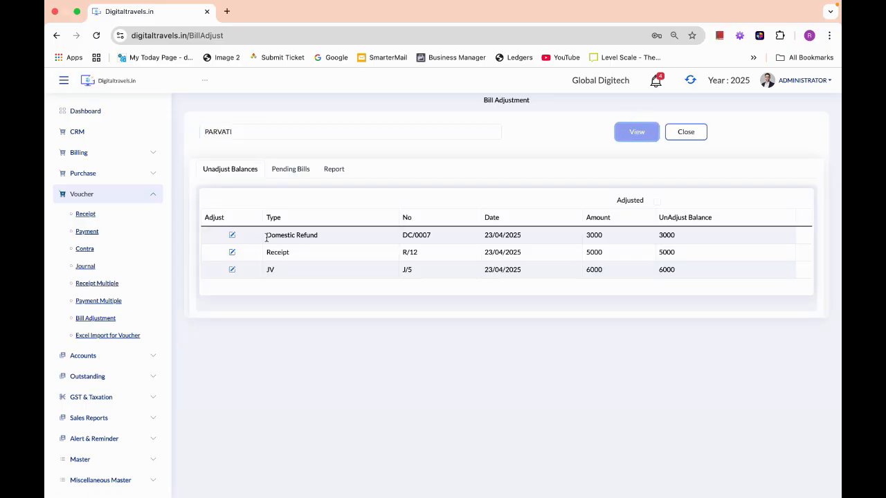
{"action": "left_click_drag", "start_coordinate": [266, 236], "coordinate": [320, 236]}
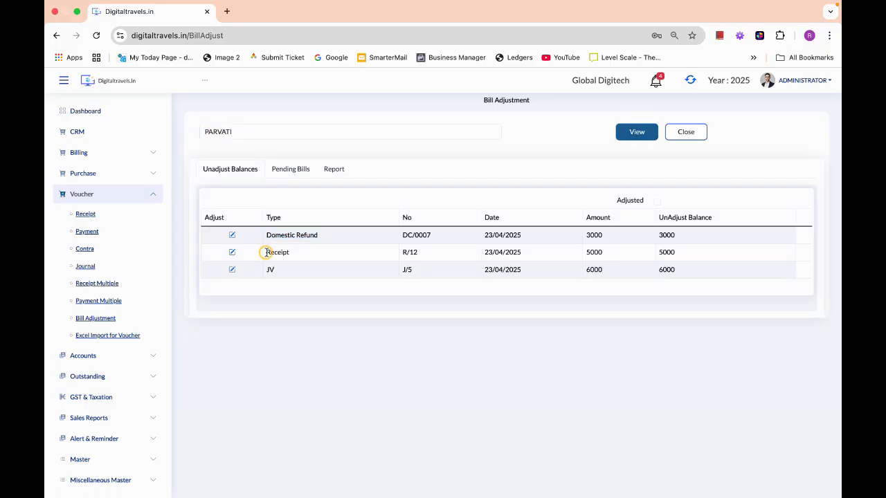
{"action": "left_click_drag", "start_coordinate": [265, 254], "coordinate": [280, 271]}
- Check pending bill D/0010 and the adjustment report, then return to Unadjust Balances
{"action": "left_click", "coordinate": [288, 172]}
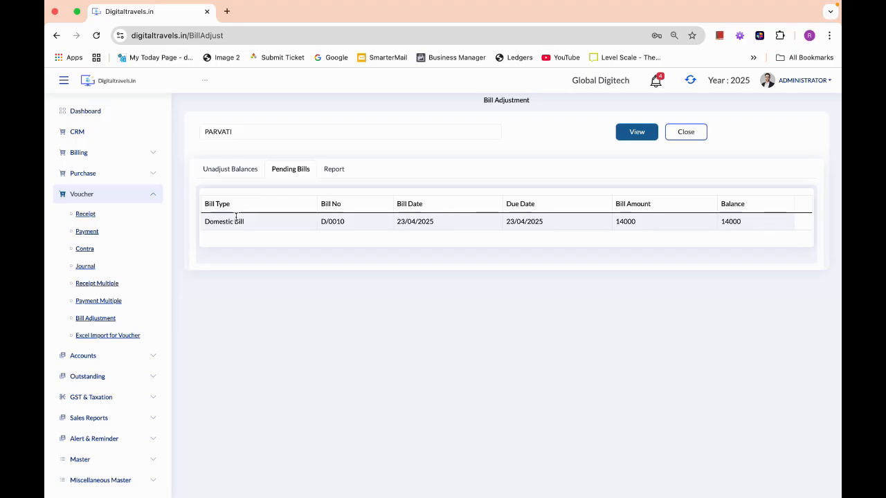
{"action": "double_click", "coordinate": [322, 221]}
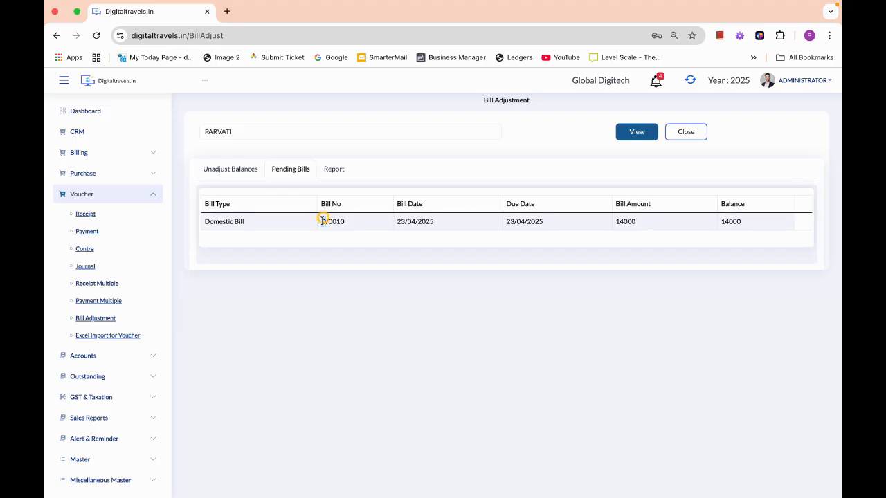
{"action": "left_click", "coordinate": [438, 219]}
{"action": "left_click", "coordinate": [339, 172]}
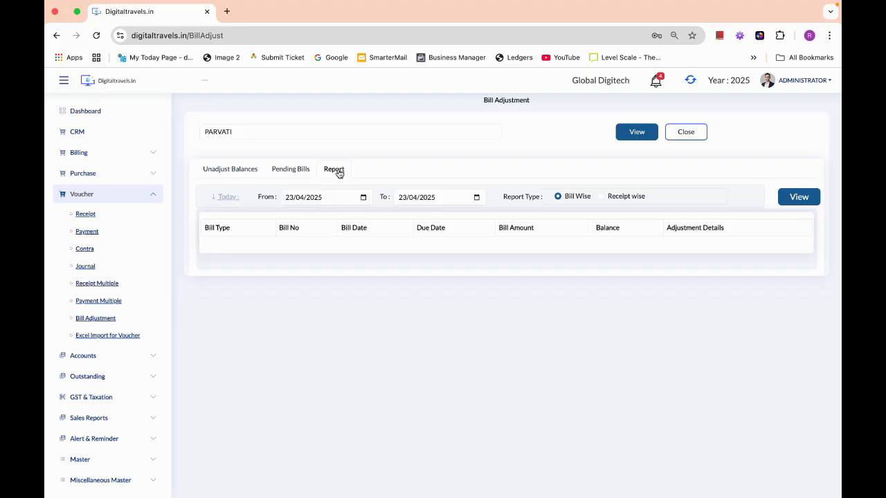
{"action": "left_click", "coordinate": [220, 169]}
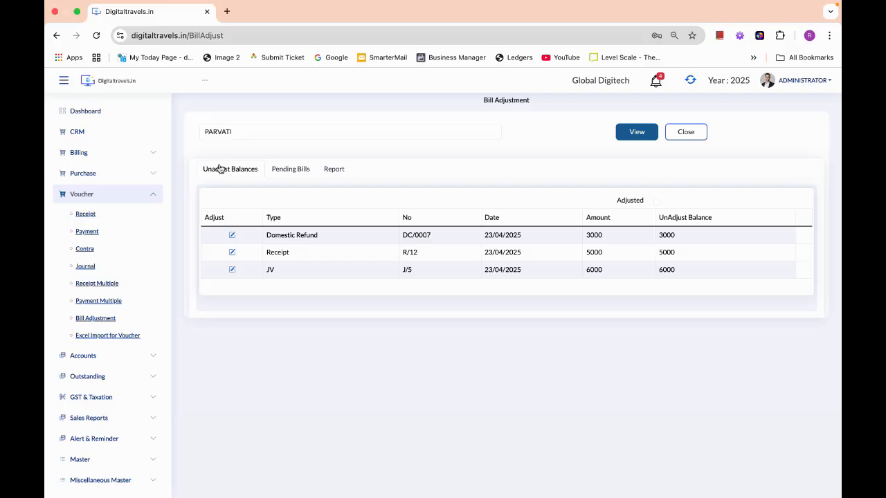
- Adjust 3000 of refund DC/0007 against bill D/0010 and save, leaving 11000
{"action": "left_click", "coordinate": [233, 236]}
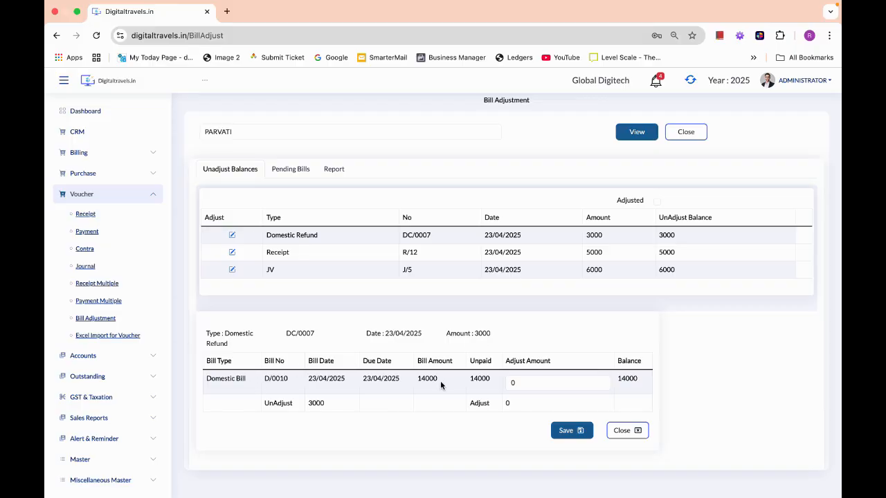
{"action": "left_click", "coordinate": [528, 382]}
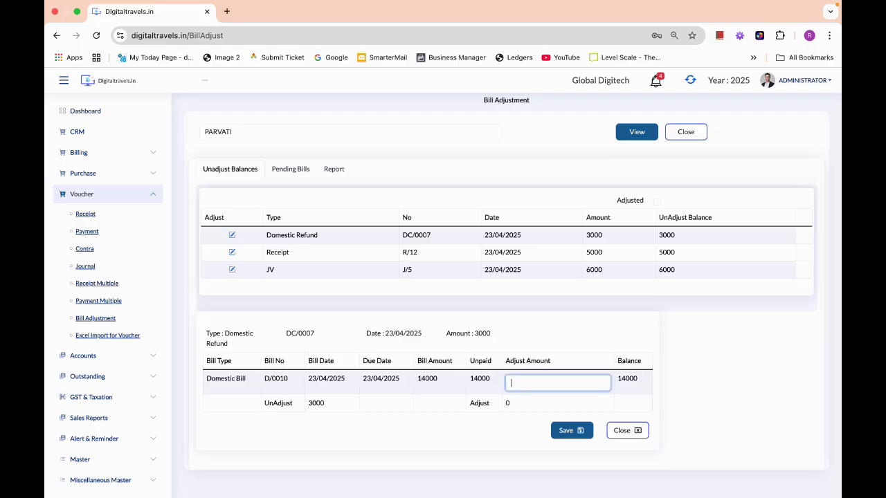
{"action": "type", "text": "3000"}
{"action": "key", "text": "Tab"}
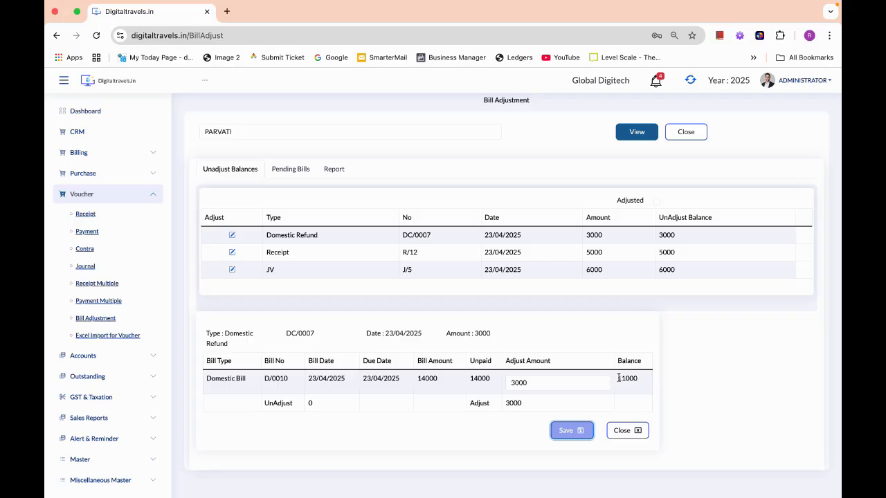
{"action": "left_click_drag", "start_coordinate": [619, 378], "coordinate": [638, 378]}
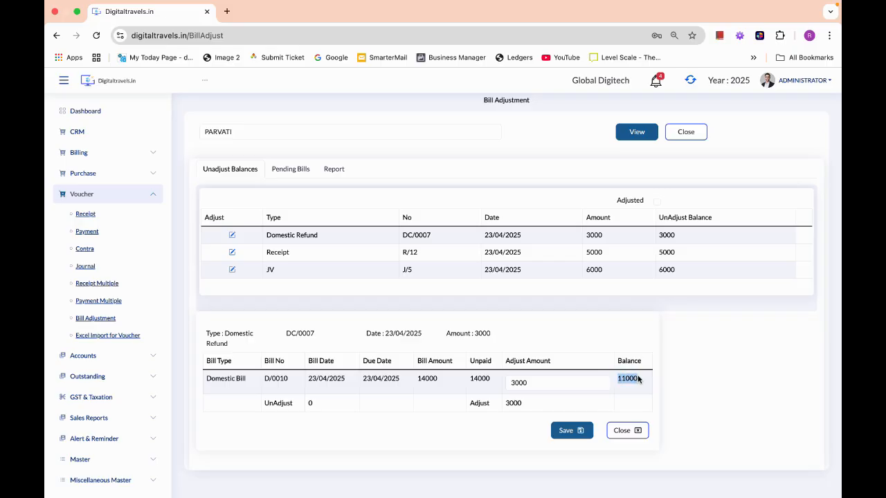
{"action": "left_click", "coordinate": [570, 429]}
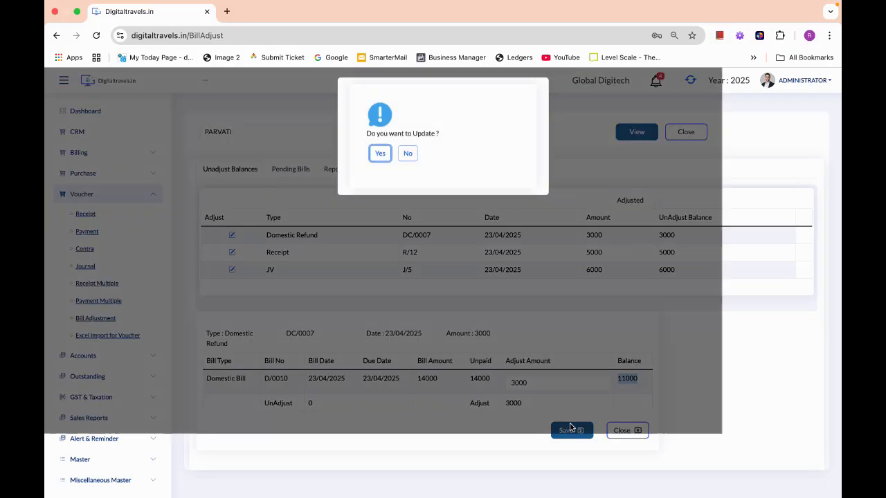
{"action": "left_click", "coordinate": [380, 156]}
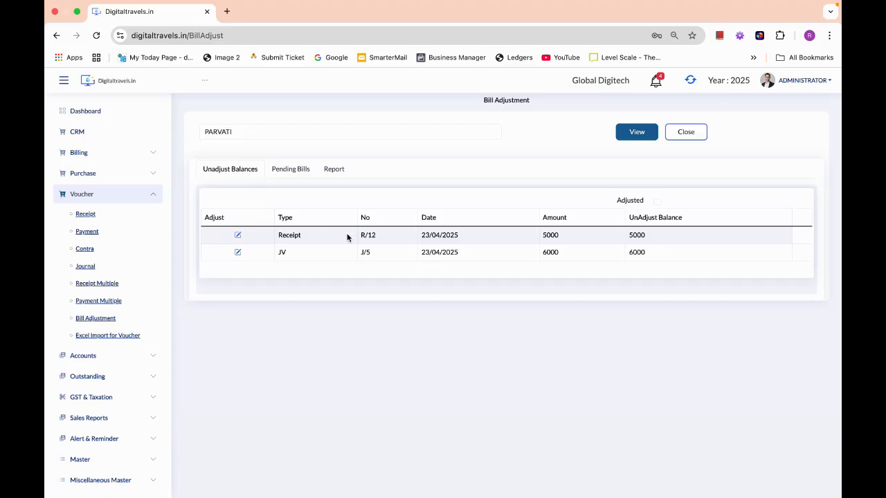
- Verify the 11000 remaining balance in Pending Bills and the adjustment report
{"action": "left_click", "coordinate": [264, 169]}
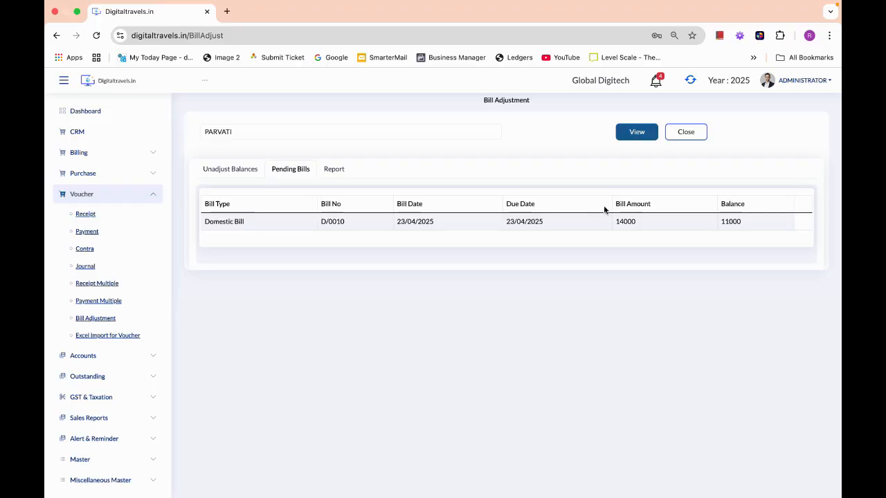
{"action": "left_click_drag", "start_coordinate": [614, 202], "coordinate": [652, 209]}
{"action": "left_click_drag", "start_coordinate": [720, 202], "coordinate": [746, 203]}
{"action": "left_click", "coordinate": [335, 170]}
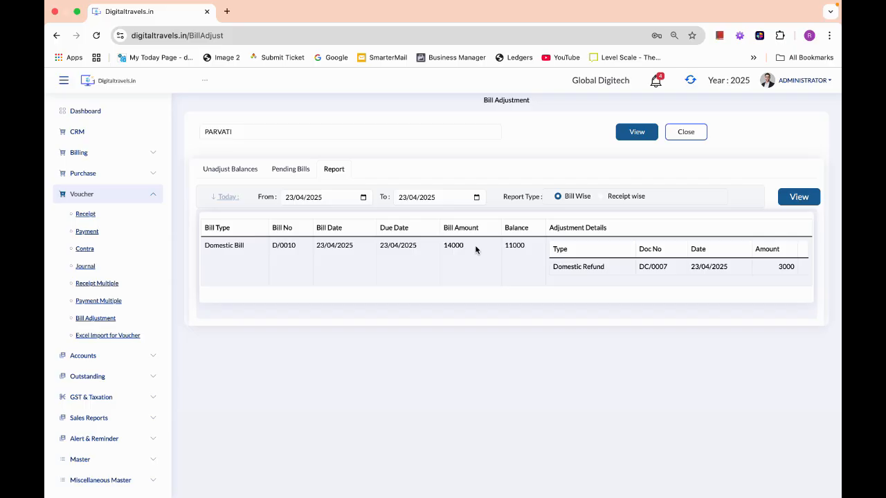
{"action": "left_click_drag", "start_coordinate": [504, 245], "coordinate": [547, 247]}
{"action": "left_click", "coordinate": [596, 266]}
{"action": "left_click", "coordinate": [231, 170]}
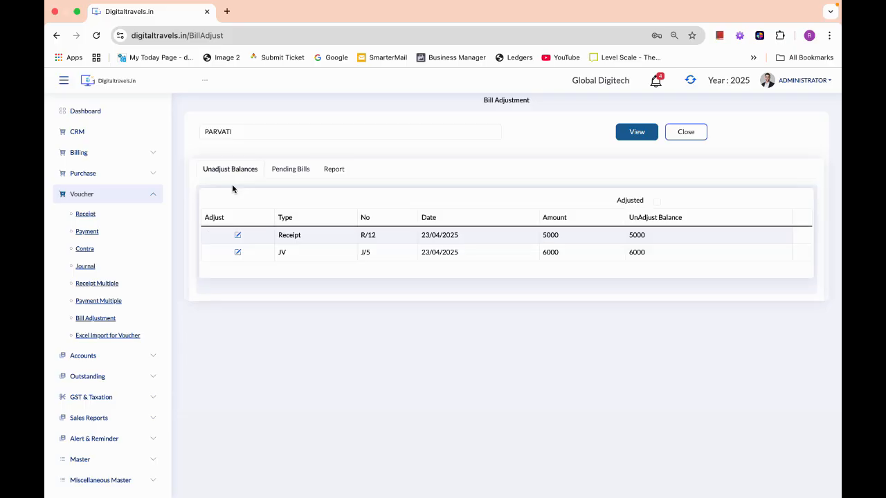
- Adjust 5000 of receipt R/12 against bill D/0010 and save
{"action": "left_click", "coordinate": [238, 237]}
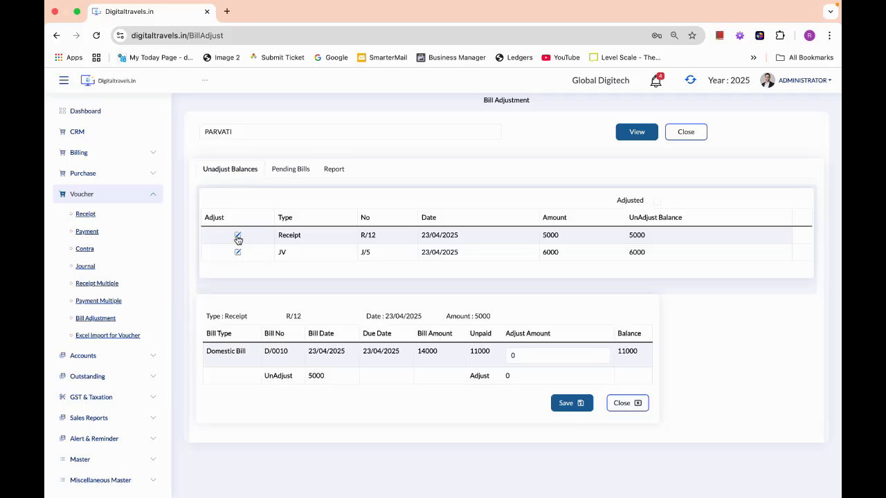
{"action": "left_click", "coordinate": [509, 356]}
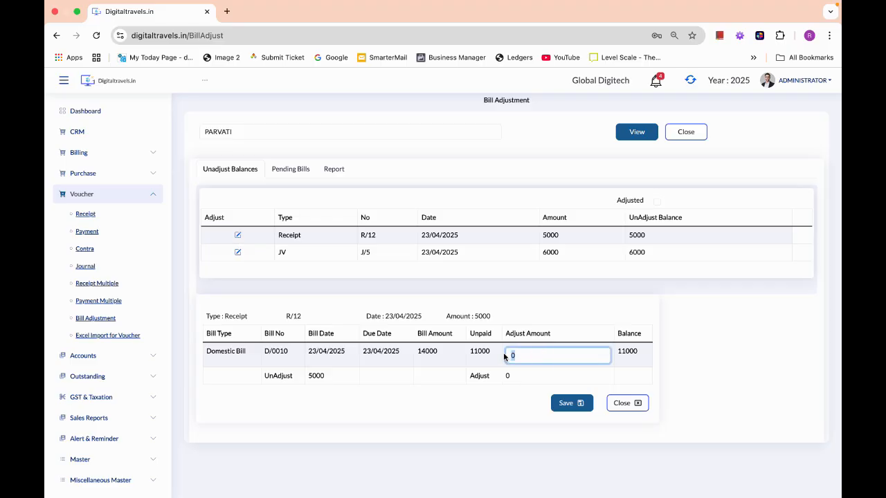
{"action": "type", "text": "5000"}
{"action": "left_click", "coordinate": [616, 334]}
{"action": "double_click", "coordinate": [640, 334]}
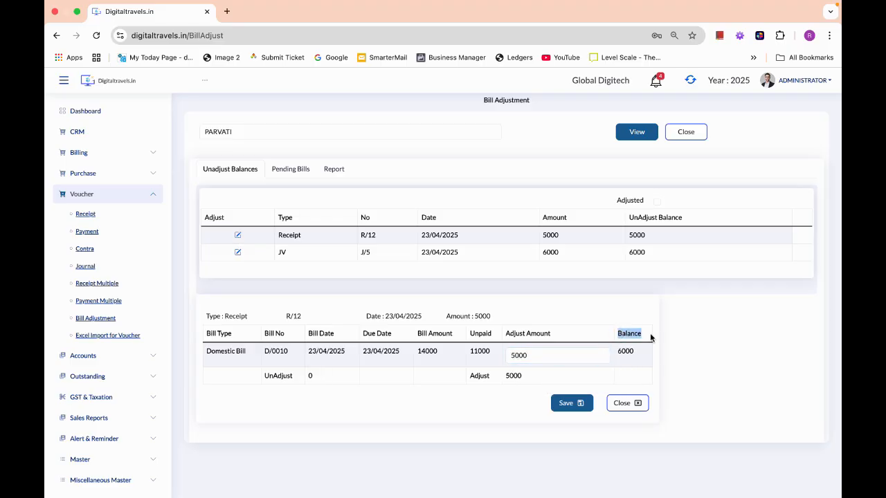
{"action": "left_click", "coordinate": [580, 404]}
{"action": "left_click", "coordinate": [380, 150]}
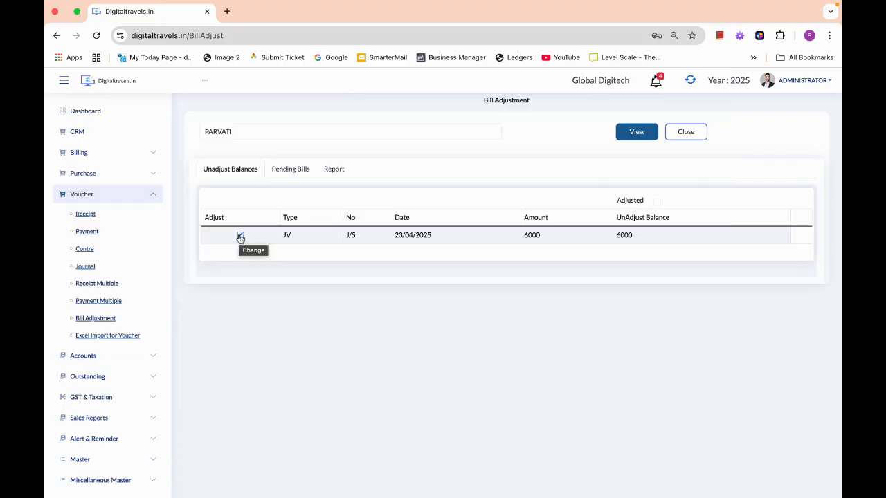
- Adjust 6000 of JV J/5 against the bill and save, bringing its balance to 0
{"action": "left_click", "coordinate": [240, 236]}
{"action": "left_click", "coordinate": [533, 338]}
{"action": "left_click_drag", "start_coordinate": [532, 338], "coordinate": [495, 336]}
{"action": "left_click", "coordinate": [625, 334]}
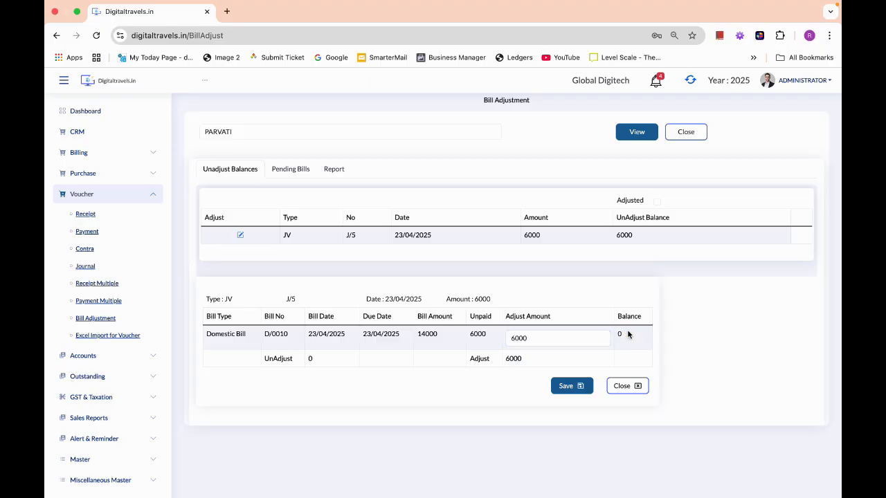
{"action": "left_click", "coordinate": [620, 335]}
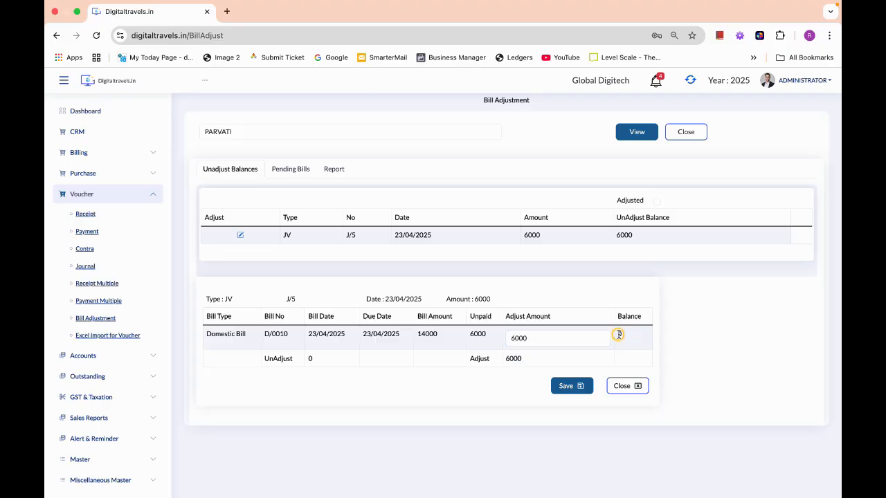
{"action": "left_click", "coordinate": [573, 386]}
{"action": "left_click", "coordinate": [380, 156]}
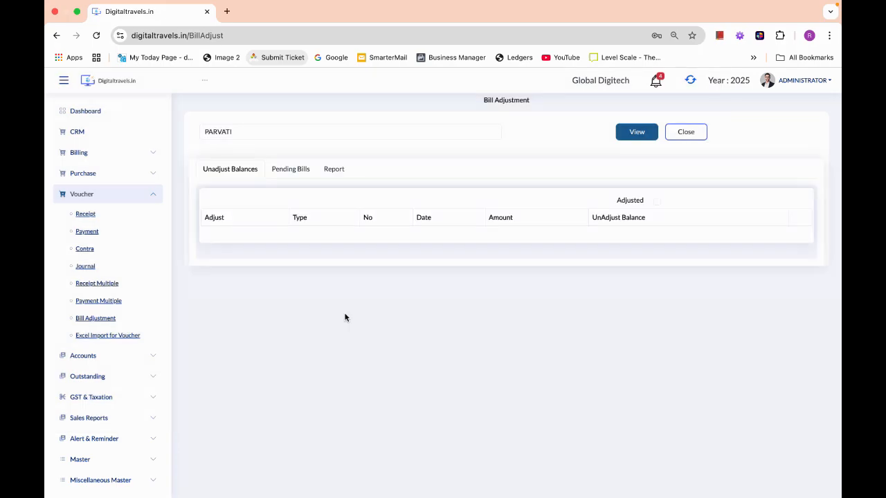
- Confirm no bills are pending, then view the receipt-wise report showing DC/0007, R/12 and J/5 adjusted against D/0010
{"action": "left_click", "coordinate": [274, 173]}
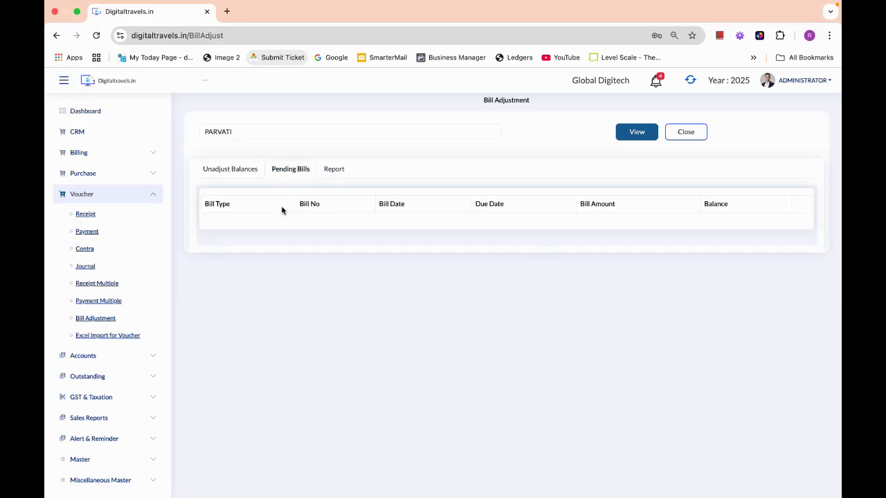
{"action": "left_click", "coordinate": [333, 170]}
{"action": "left_click", "coordinate": [791, 198]}
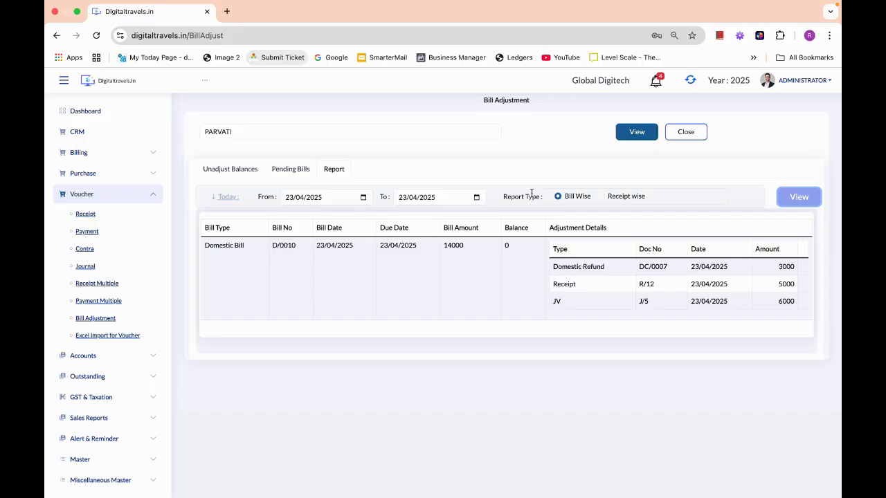
{"action": "left_click", "coordinate": [601, 197]}
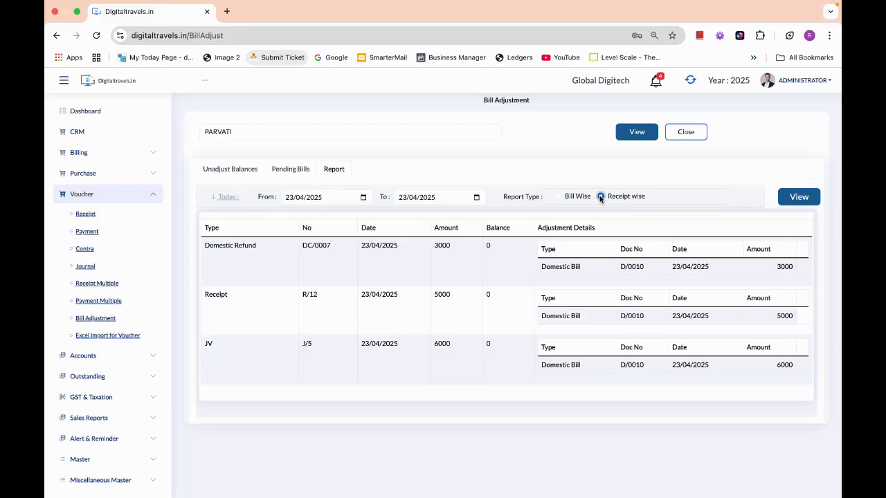
{"action": "left_click", "coordinate": [799, 198]}
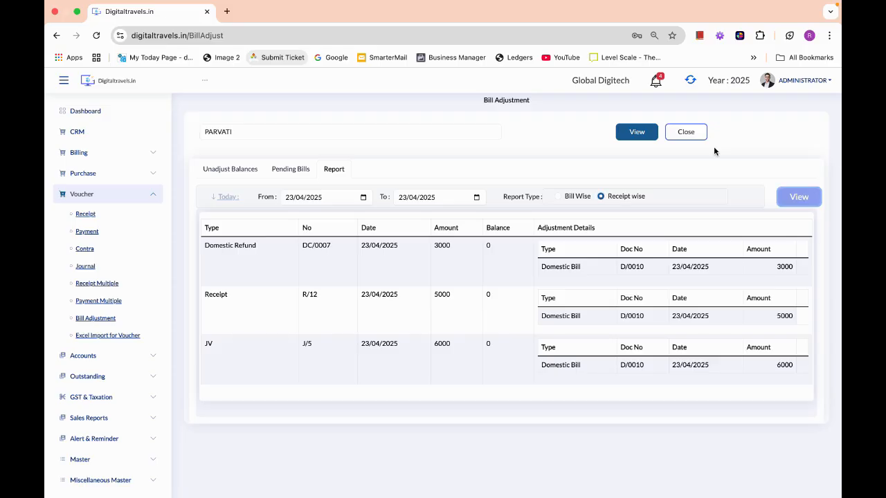